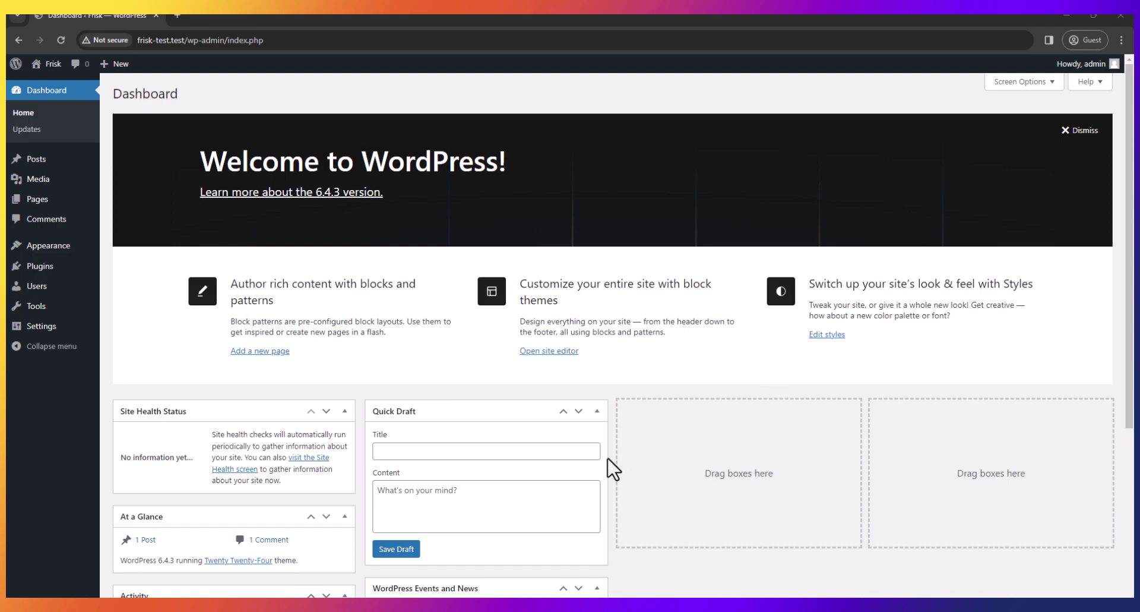
# - Extract the downloaded themeforest Frisk archive with Extract All
pyautogui.click(533, 552)
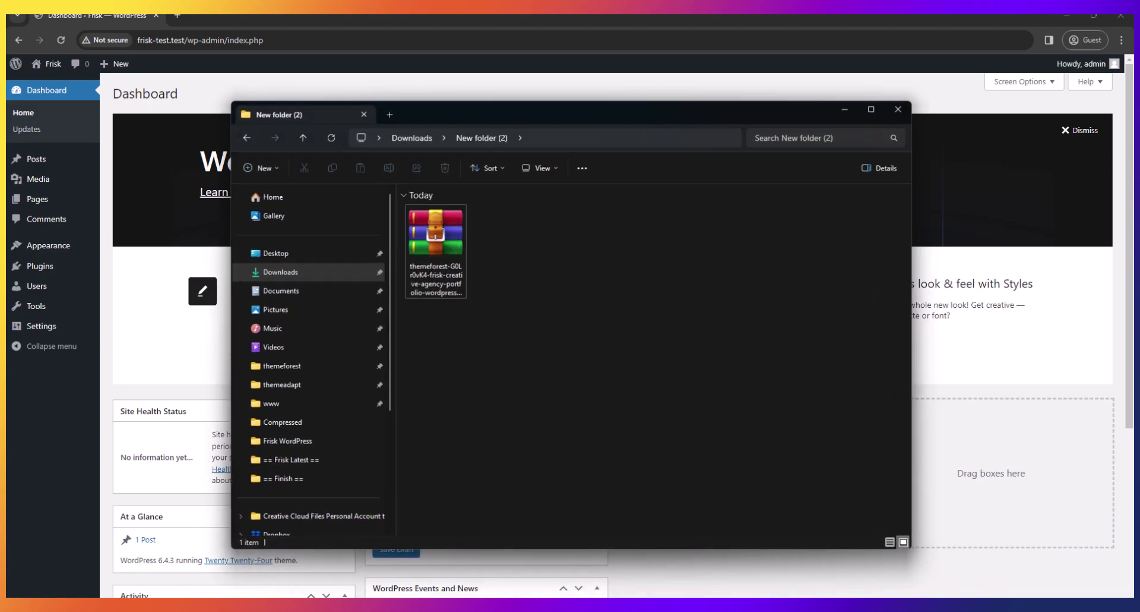
pyautogui.rightClick(437, 224)
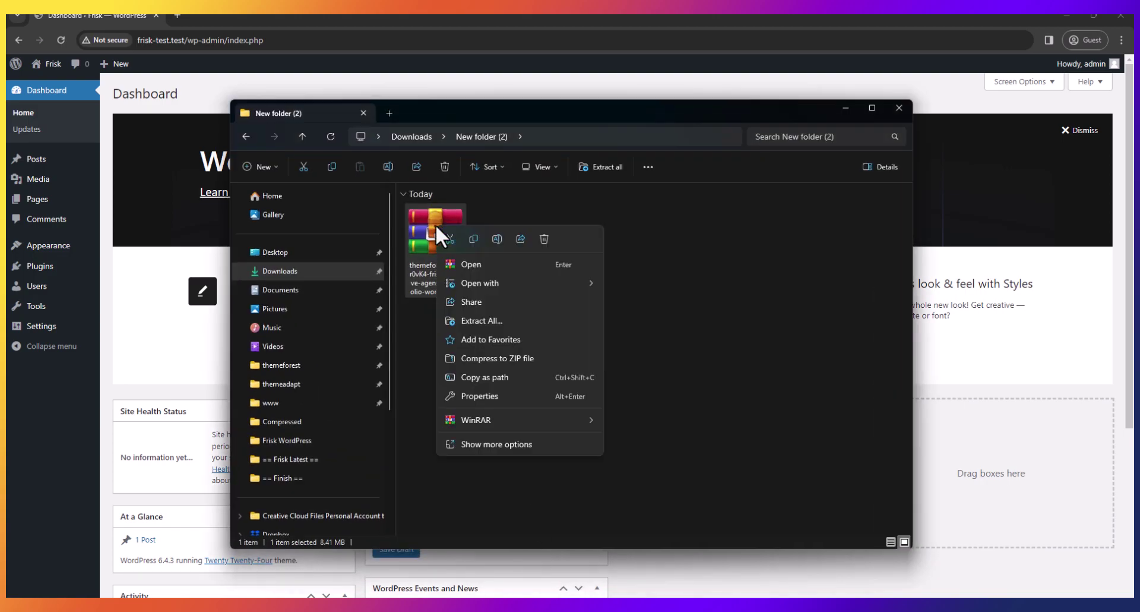
pyautogui.click(496, 324)
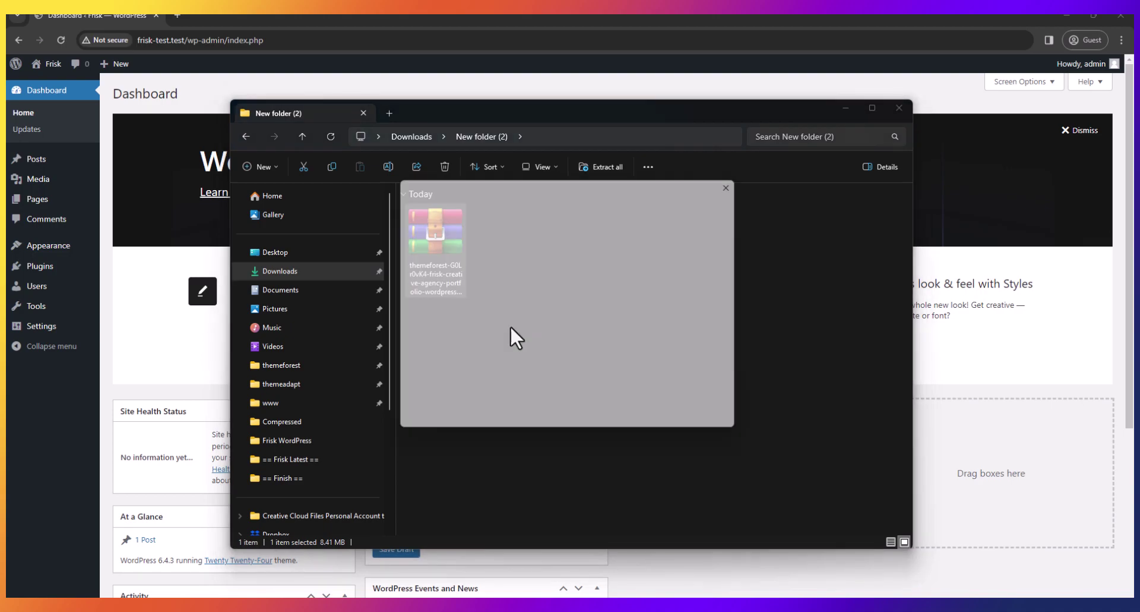
pyautogui.click(665, 426)
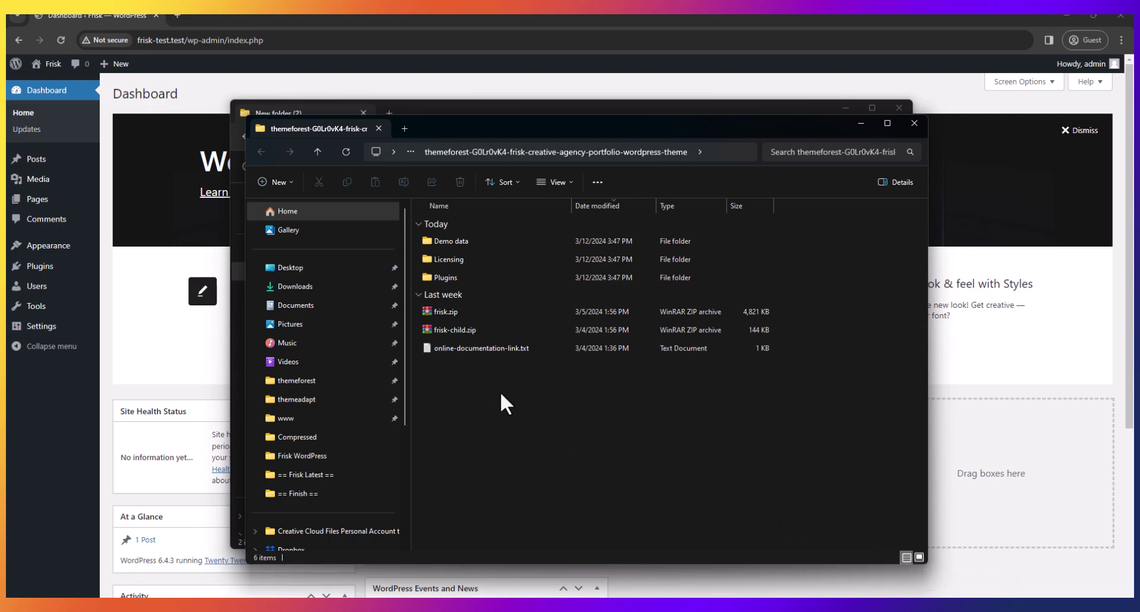
# - Select frisk.zip in the extracted folder and minimize the older downloads window
pyautogui.click(448, 327)
pyautogui.click(445, 317)
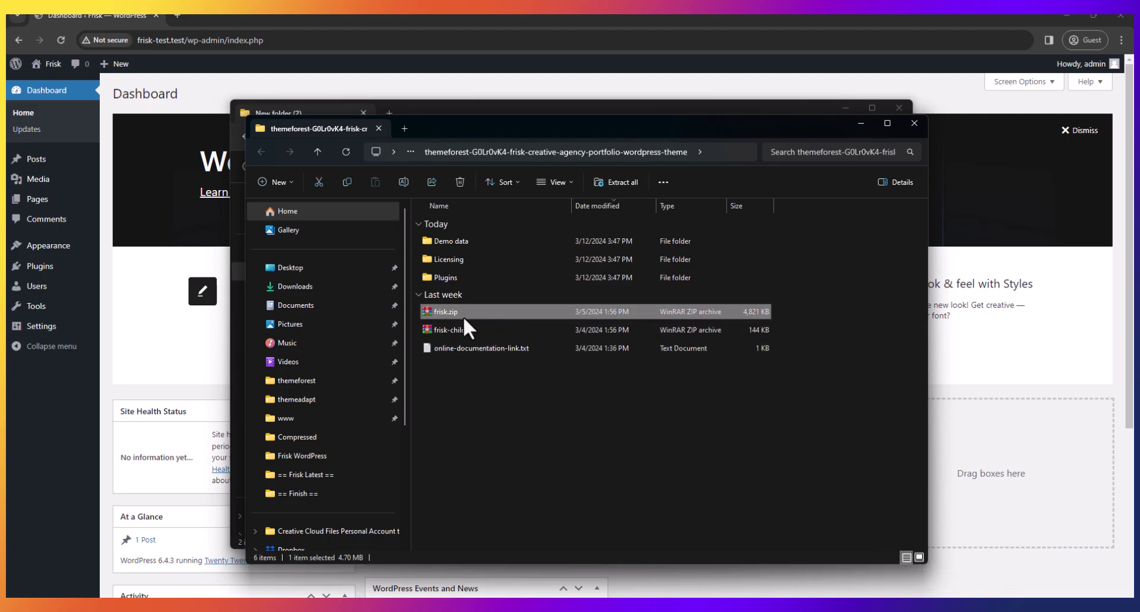
pyautogui.click(844, 108)
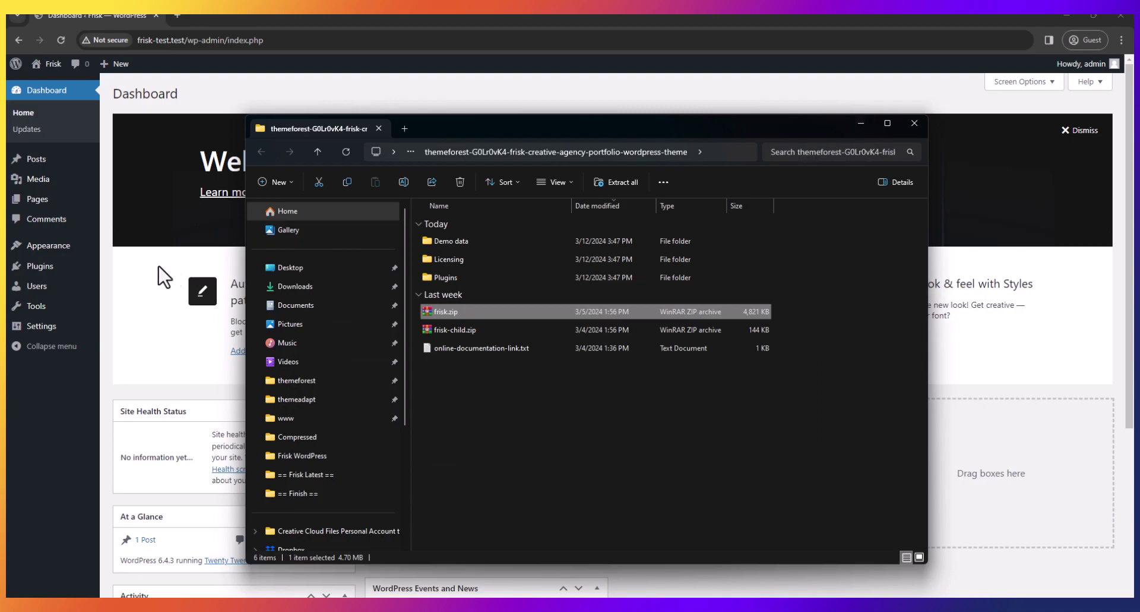
# - Upload frisk.zip through Add New Theme > Upload Theme and install it
pyautogui.moveTo(83, 249)
pyautogui.click(127, 255)
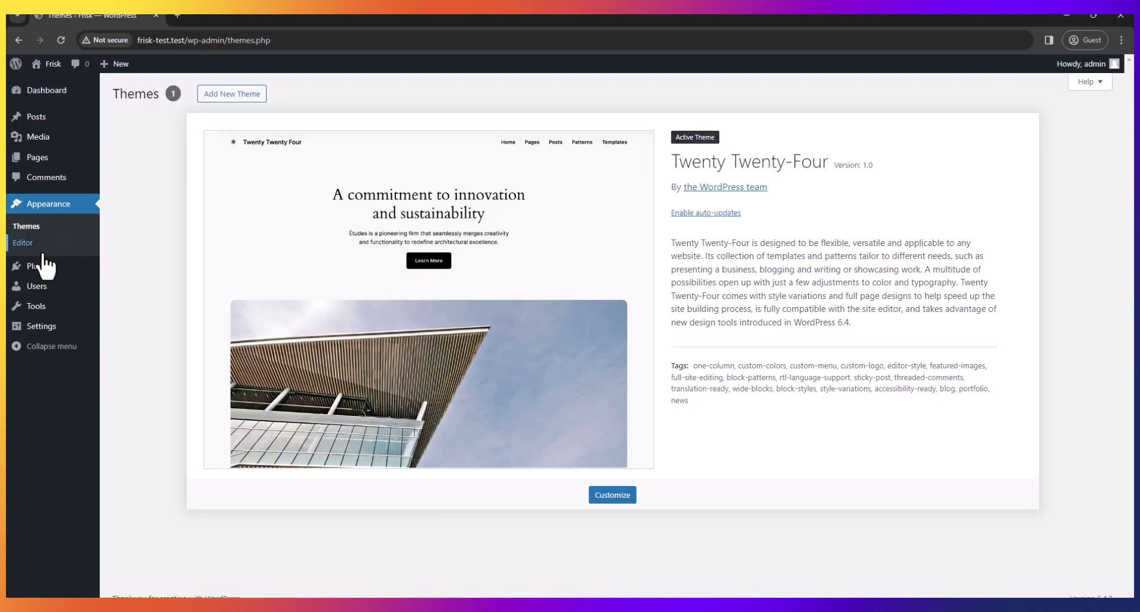
pyautogui.click(243, 94)
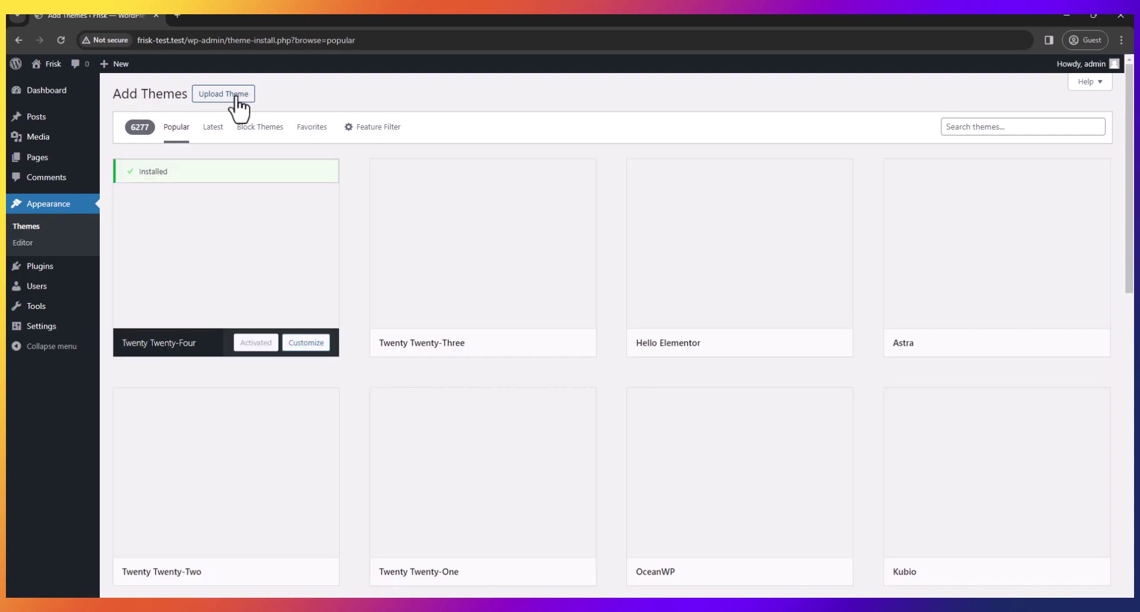
pyautogui.click(237, 95)
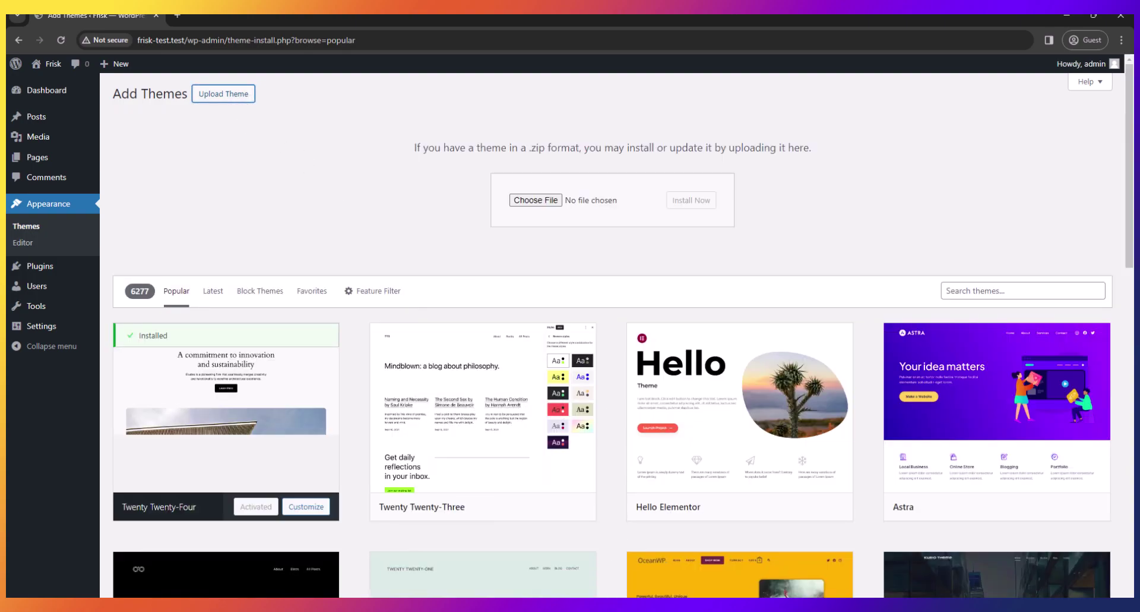
pyautogui.click(578, 573)
pyautogui.moveTo(575, 130); pyautogui.dragTo(564, 308)
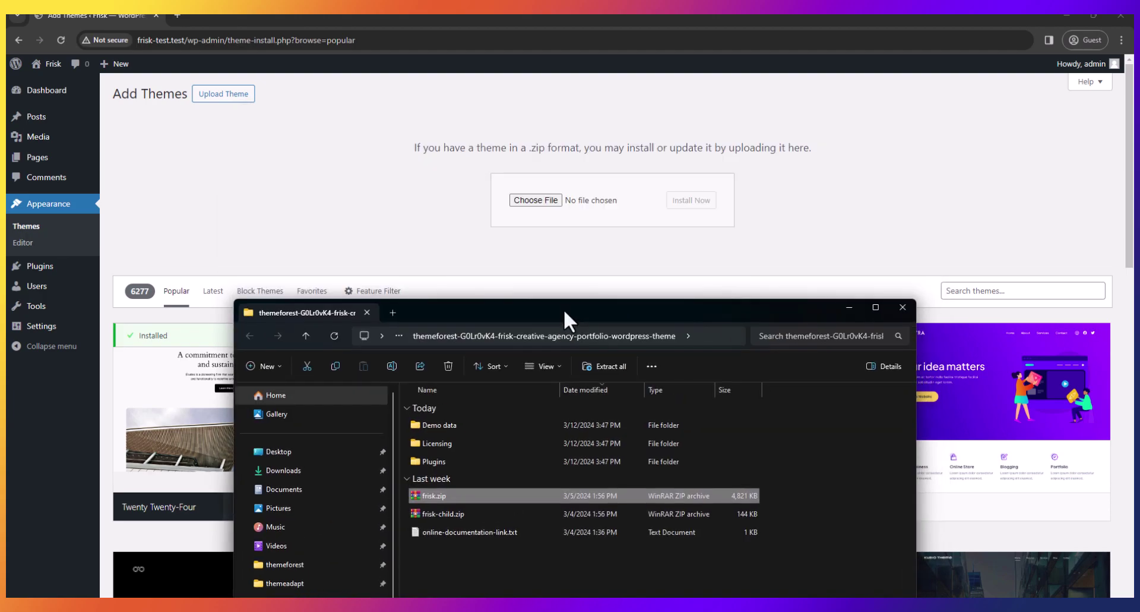
pyautogui.moveTo(416, 497); pyautogui.dragTo(545, 206)
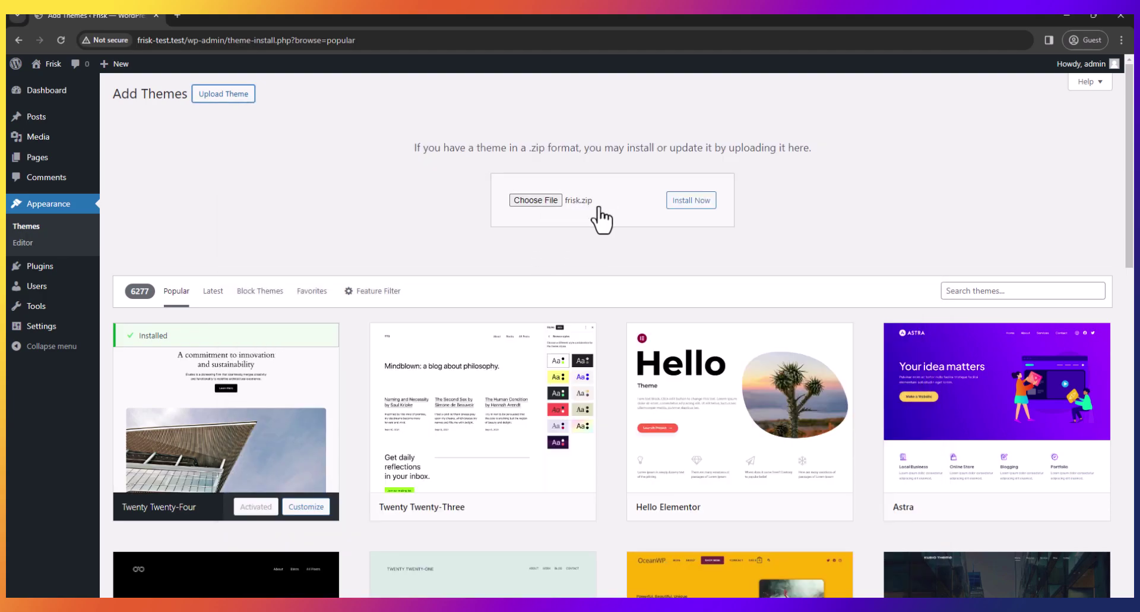
pyautogui.click(685, 202)
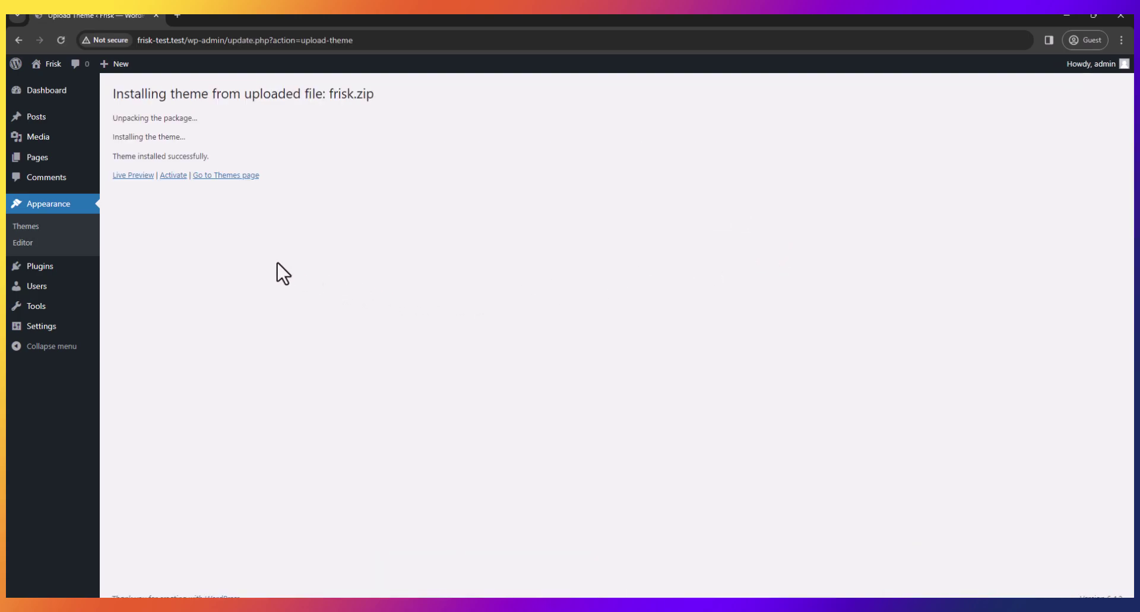
# - Activate Frisk, preview the live site in a new tab, and return to Themes
pyautogui.click(175, 177)
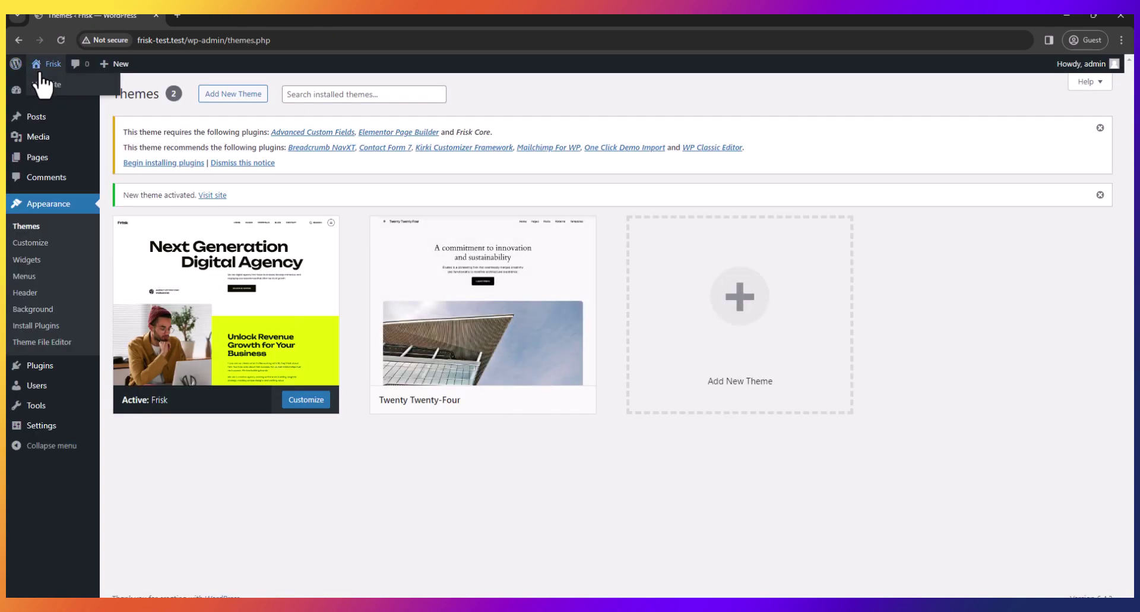
pyautogui.click(174, 15)
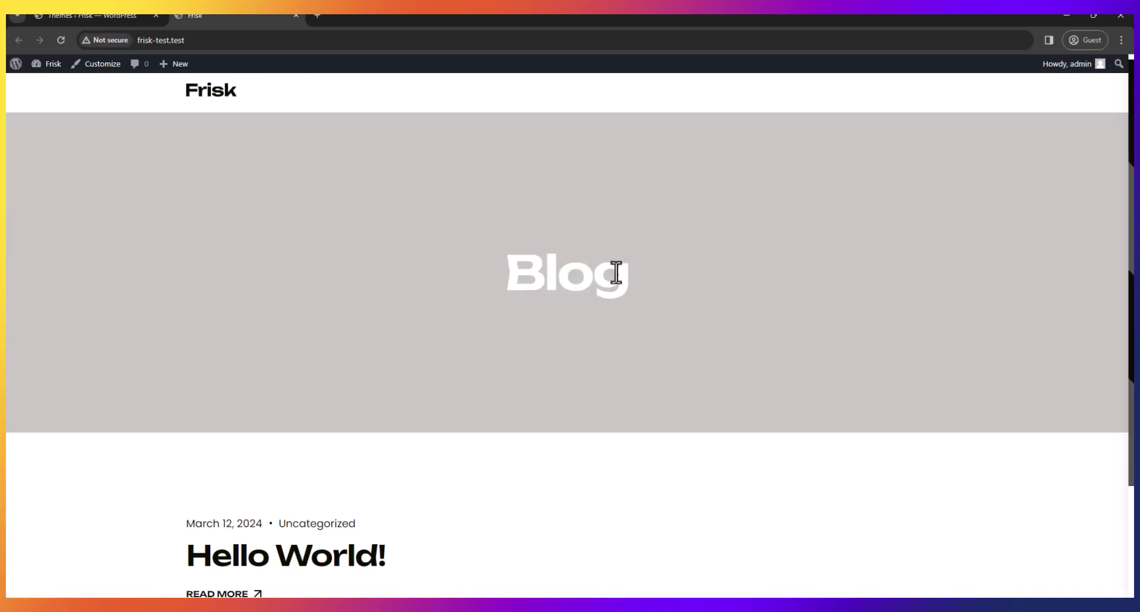
pyautogui.scroll(-3, 563, 311)
pyautogui.scroll(3, 386, 343)
pyautogui.click(98, 16)
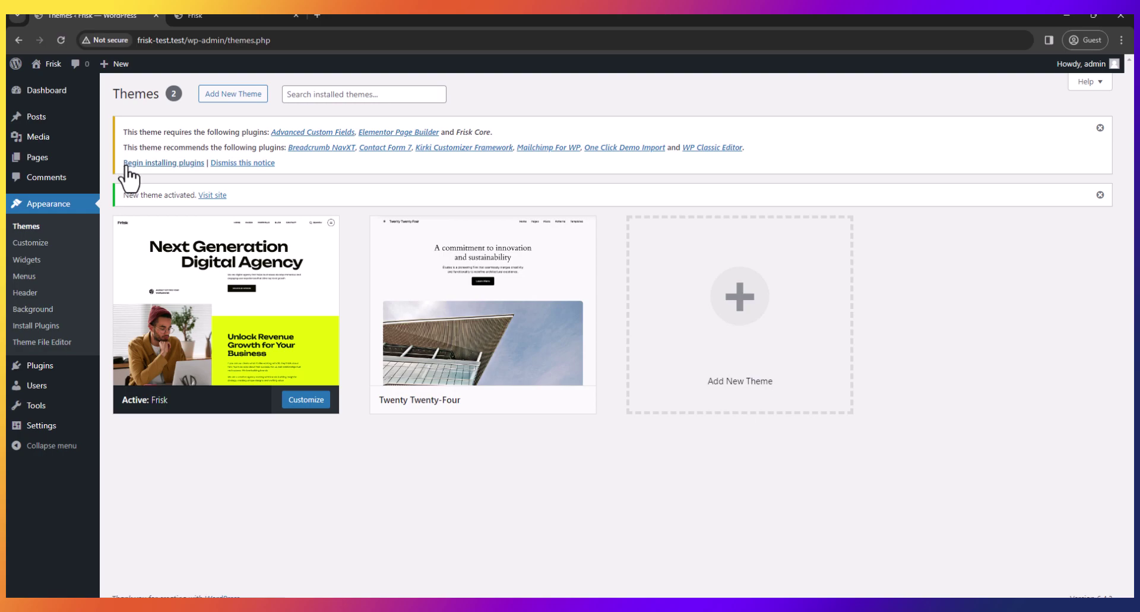
# - Bulk-install all nine required Frisk plugins and wait for the installations to complete
pyautogui.click(173, 164)
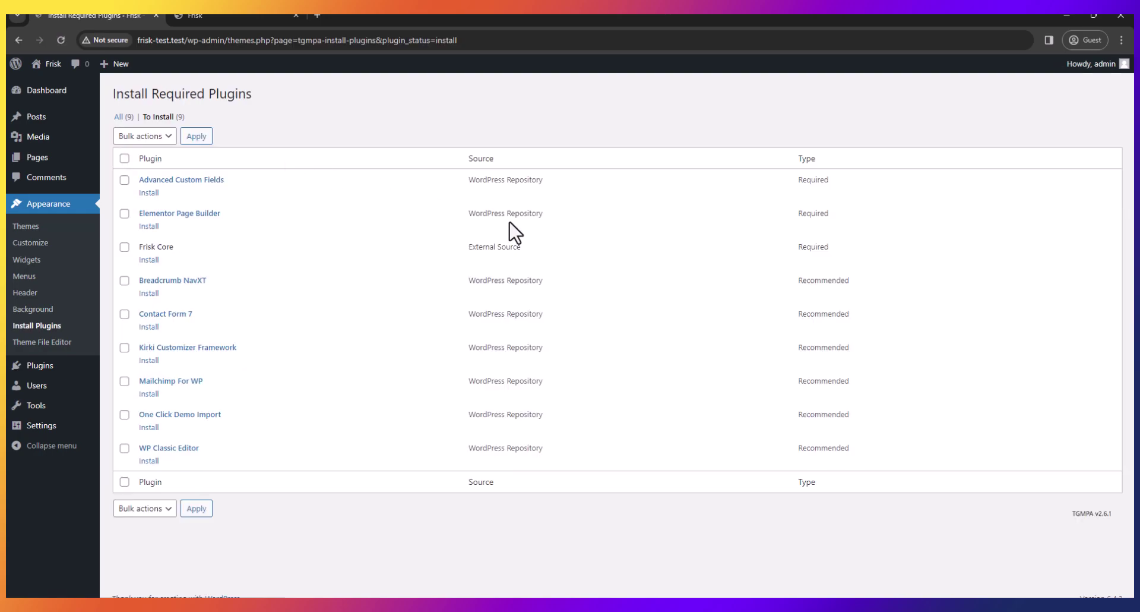
pyautogui.click(124, 158)
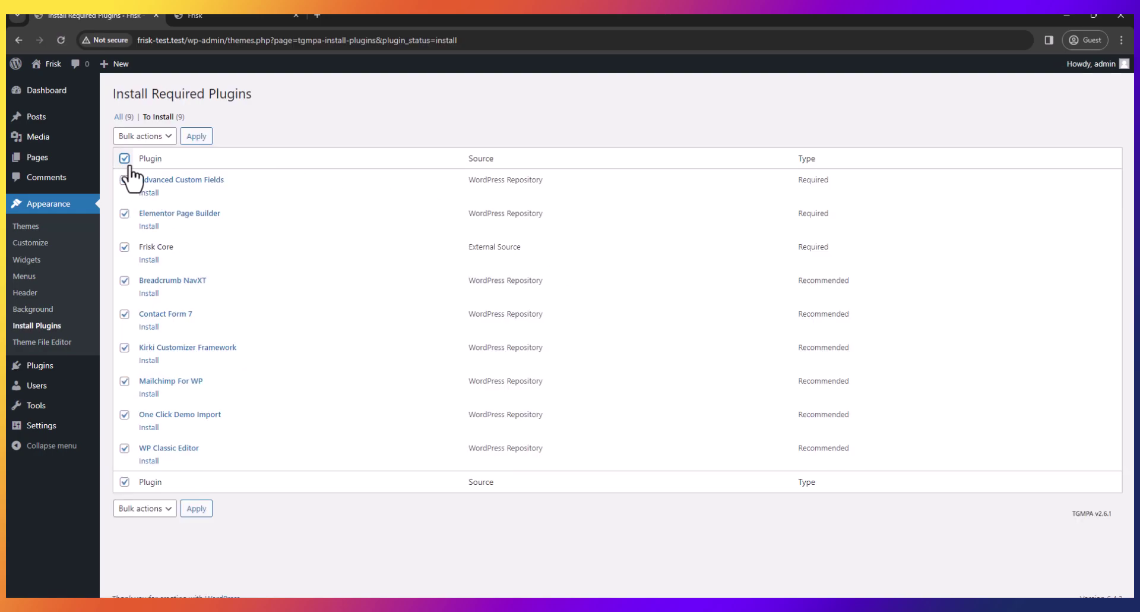
pyautogui.click(140, 138)
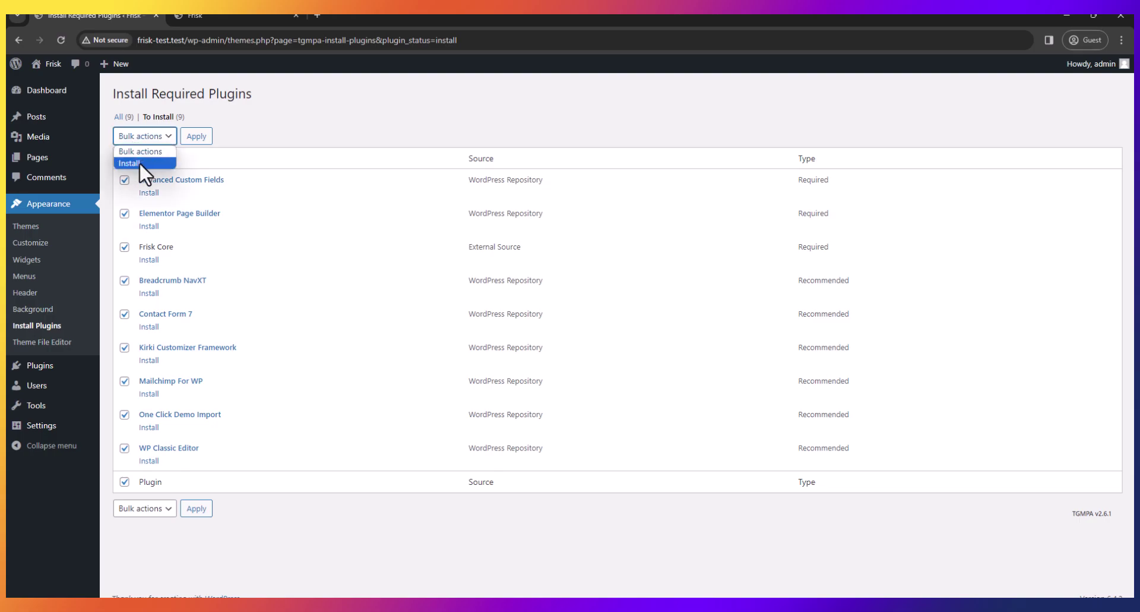
pyautogui.click(141, 164)
pyautogui.click(198, 140)
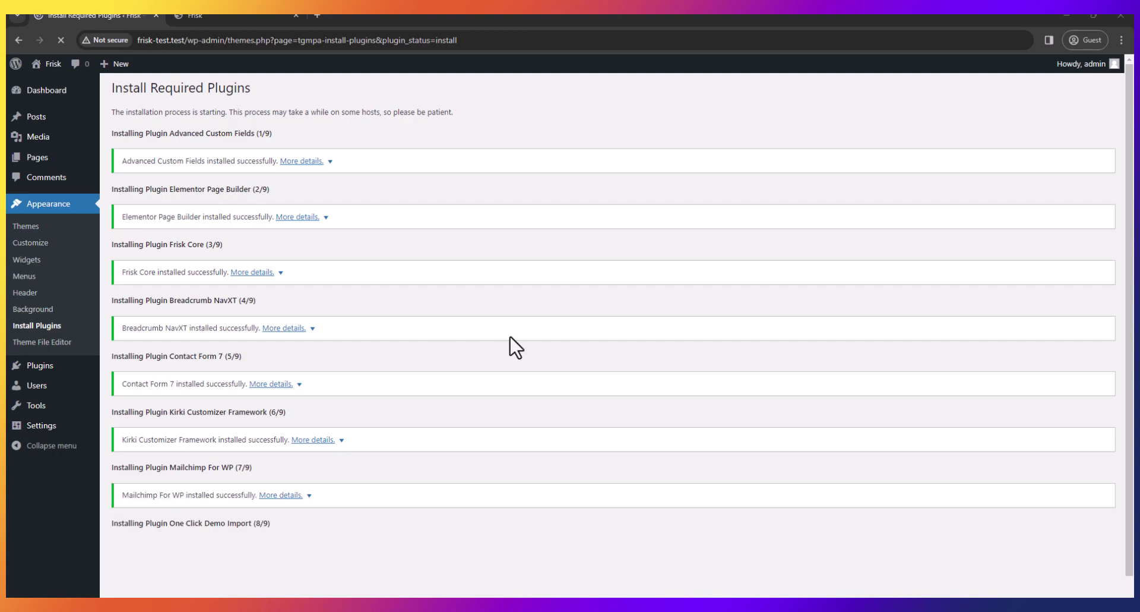
pyautogui.scroll(-1, 510, 356)
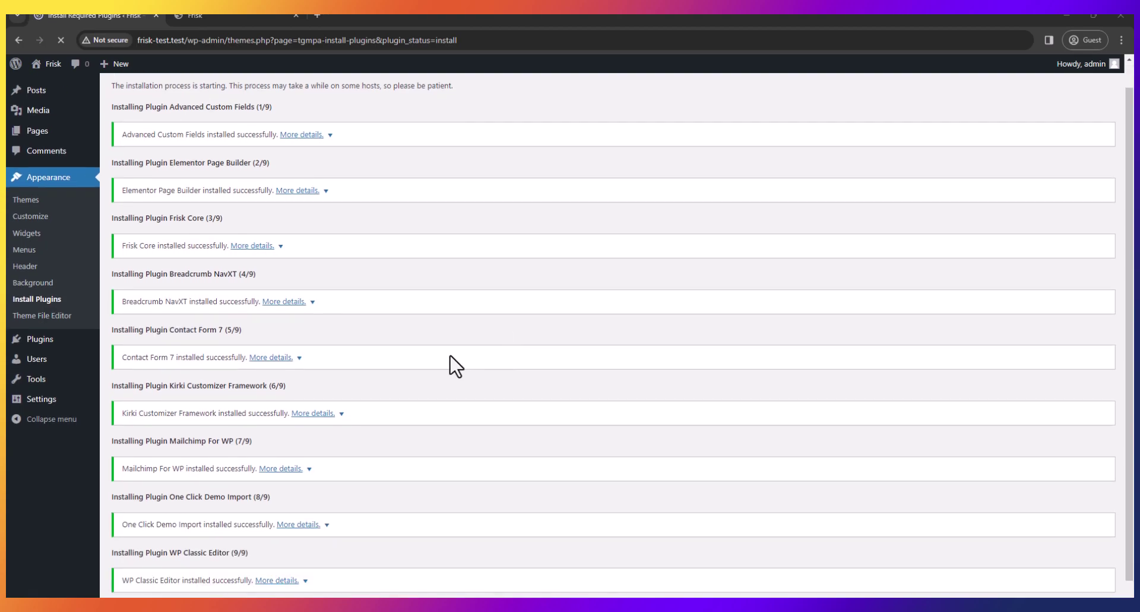
pyautogui.scroll(-1, 456, 374)
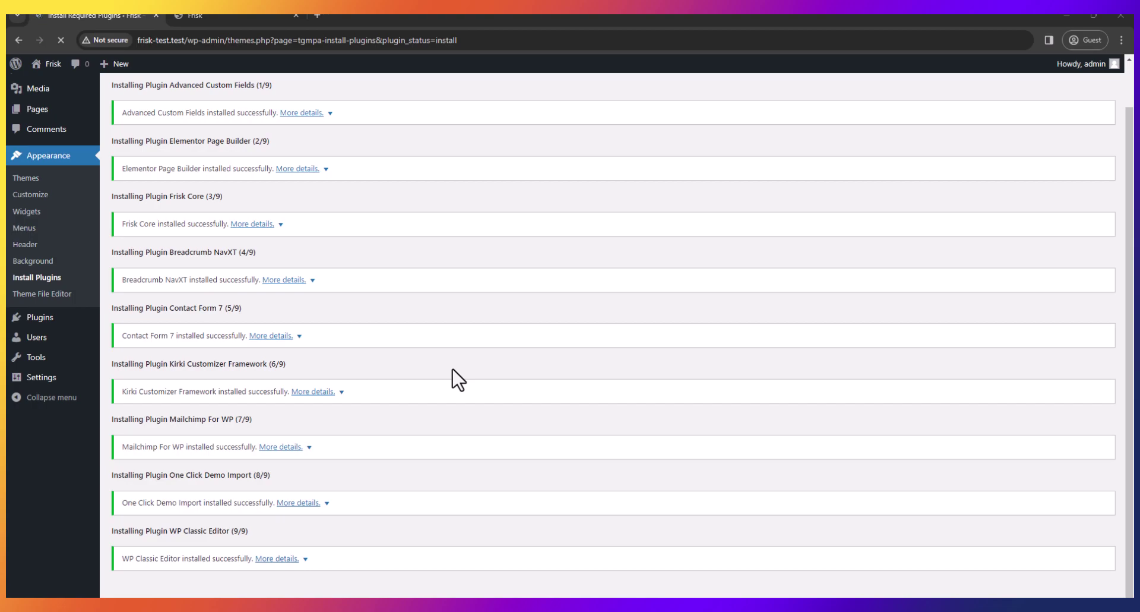
pyautogui.scroll(-2, 374, 473)
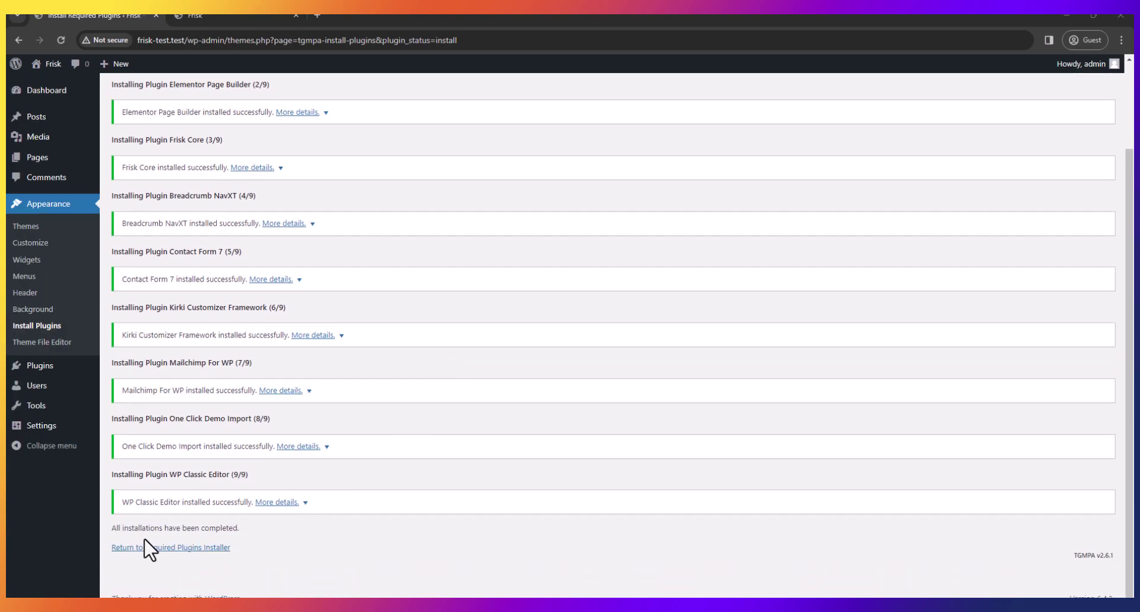
# - Bulk-activate all nine Frisk plugins, then close Elementor's onboarding screen
pyautogui.click(216, 548)
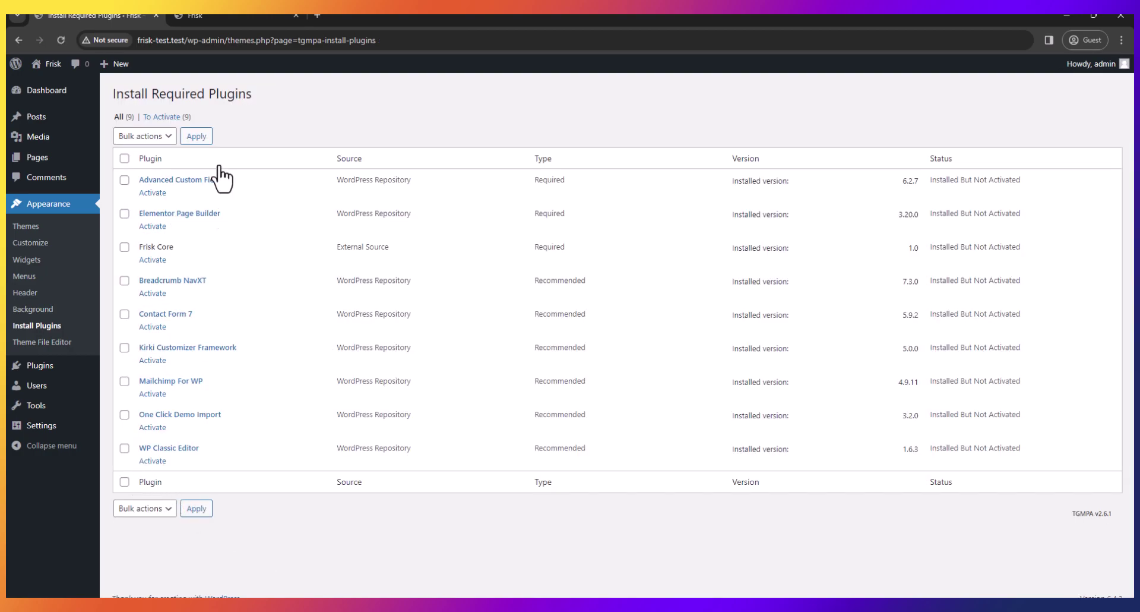
pyautogui.click(124, 158)
pyautogui.click(143, 136)
pyautogui.click(141, 164)
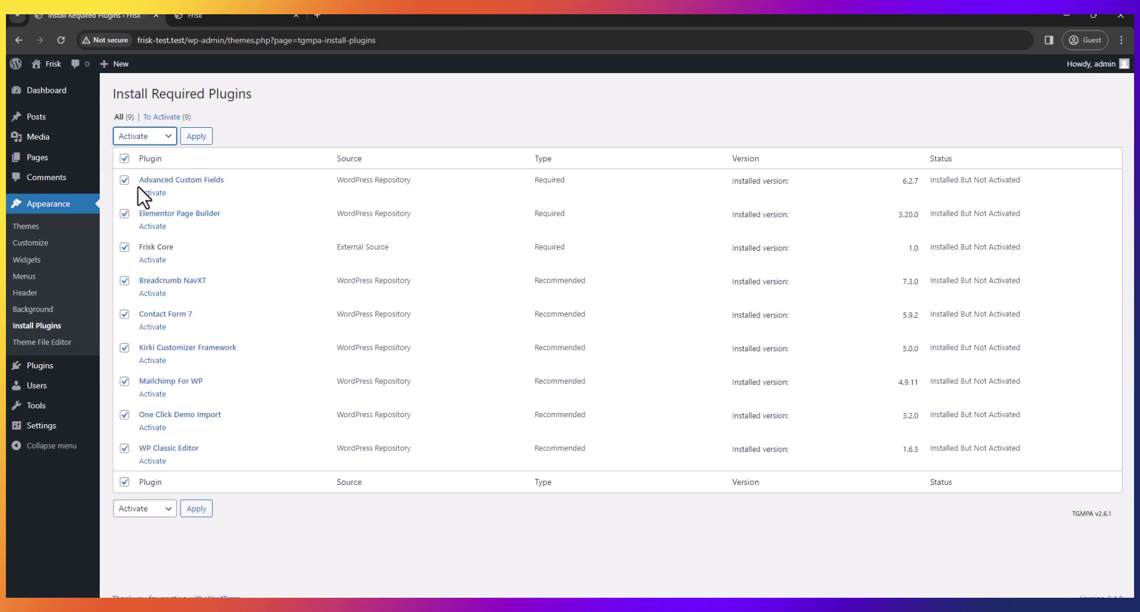
pyautogui.click(194, 137)
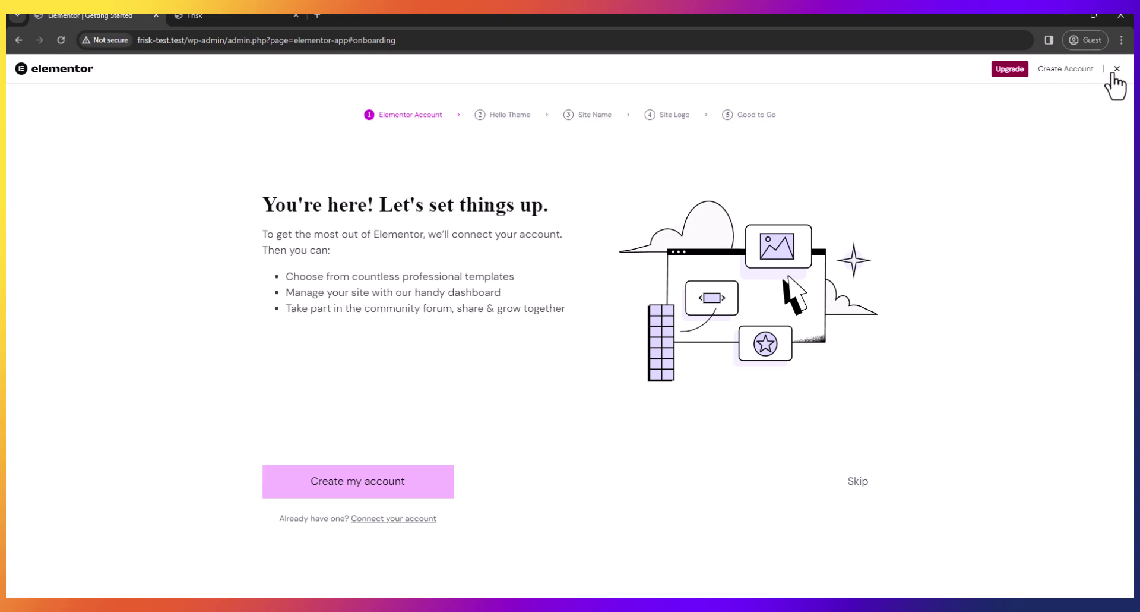
pyautogui.click(1116, 70)
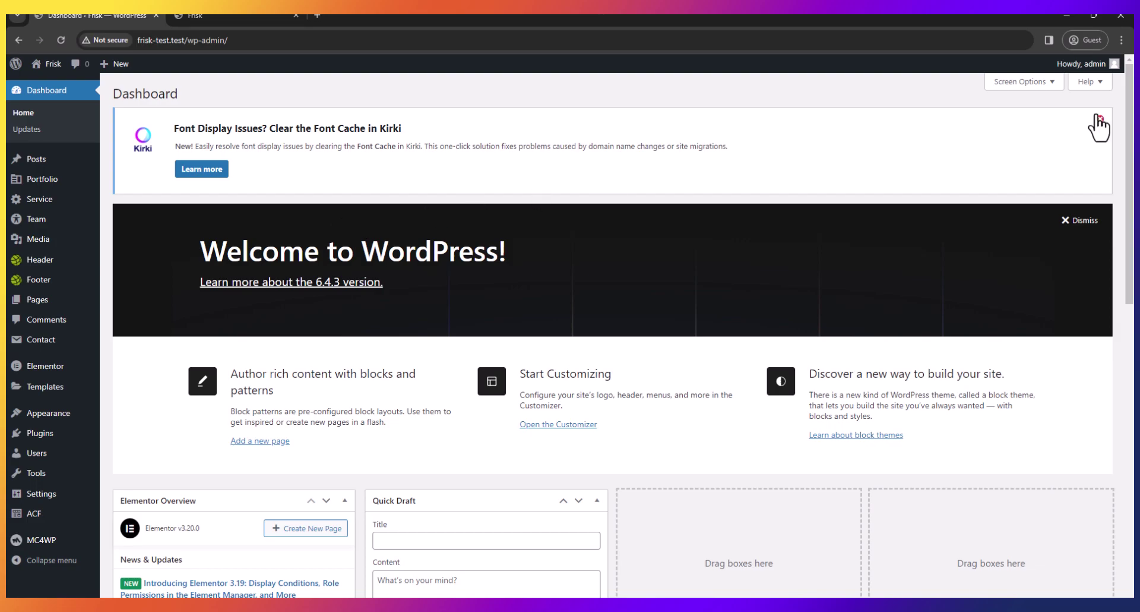
# - Dismiss the font cache notice and scroll Import Demo Data to the Digital Agency demo
pyautogui.click(1100, 119)
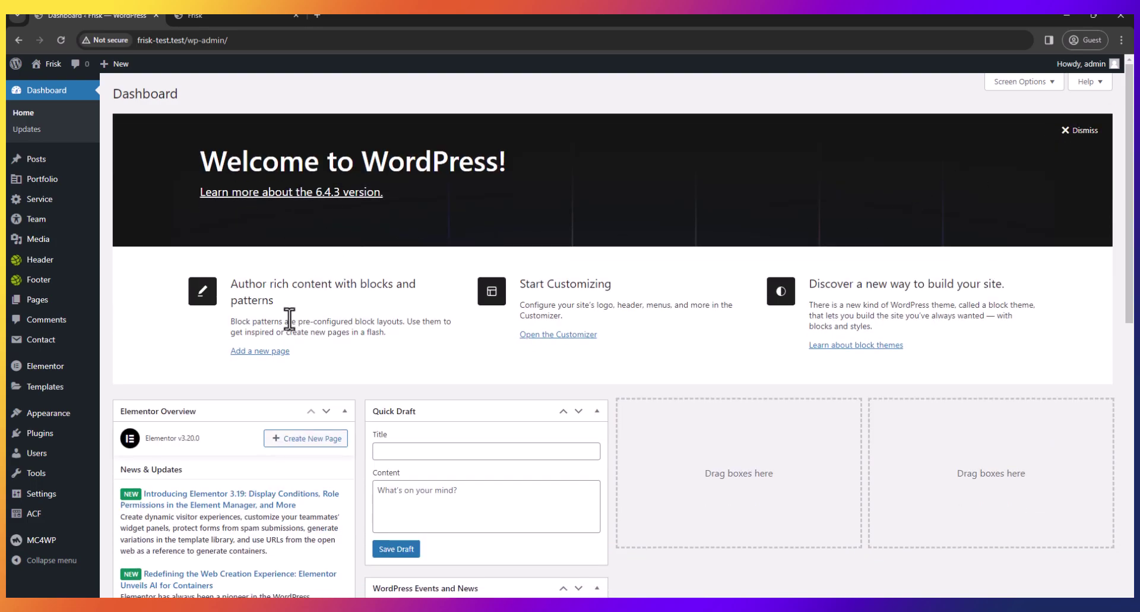
pyautogui.moveTo(69, 410)
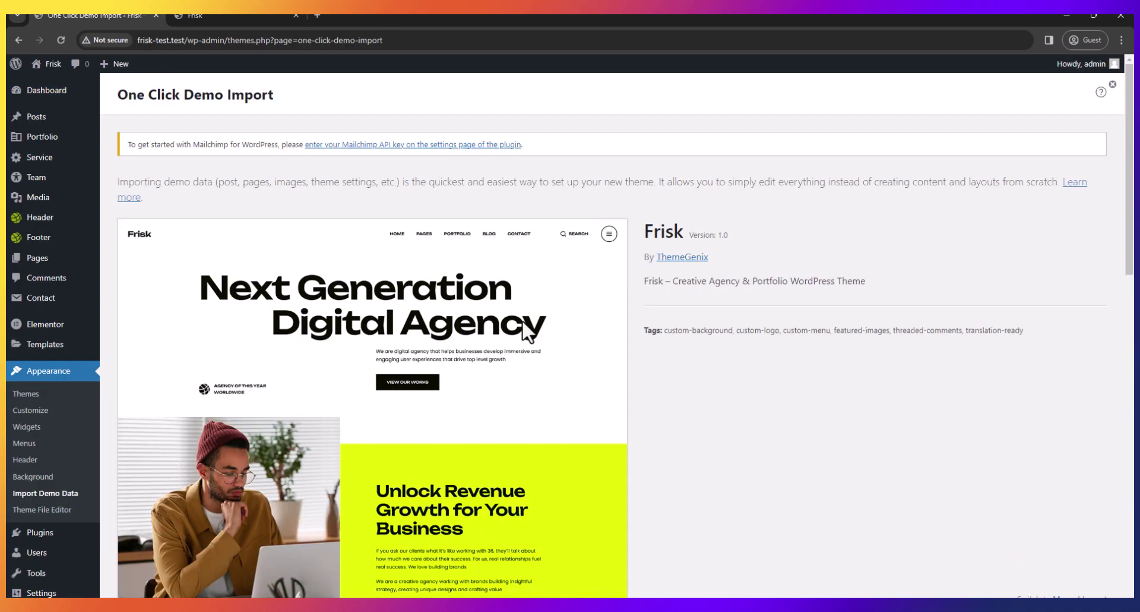
pyautogui.scroll(-10, 522, 326)
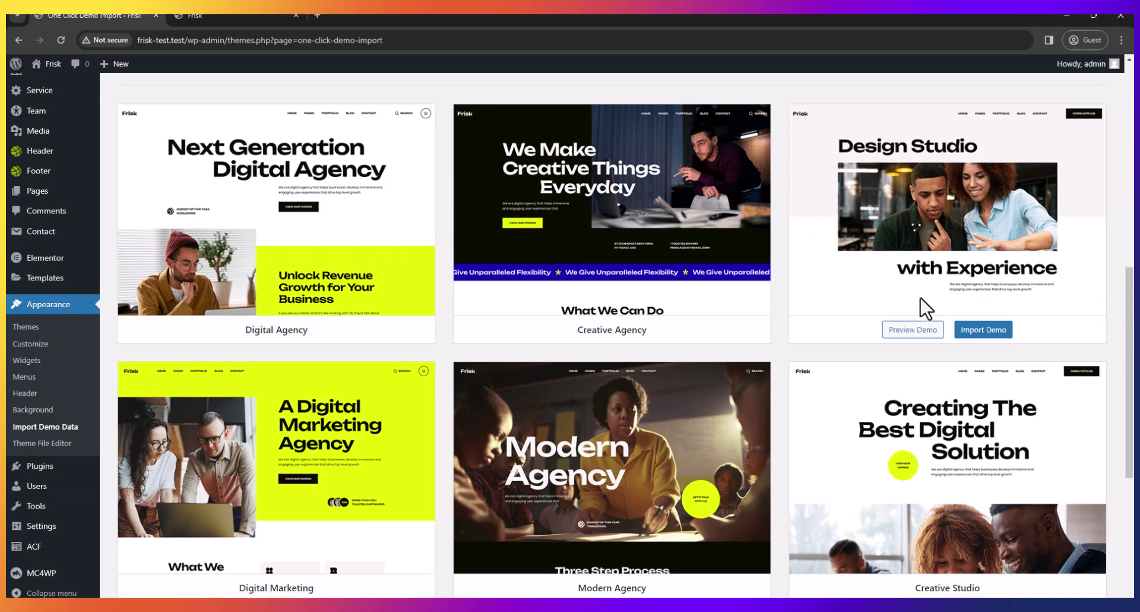
pyautogui.scroll(-4, 308, 387)
pyautogui.scroll(-1, 272, 488)
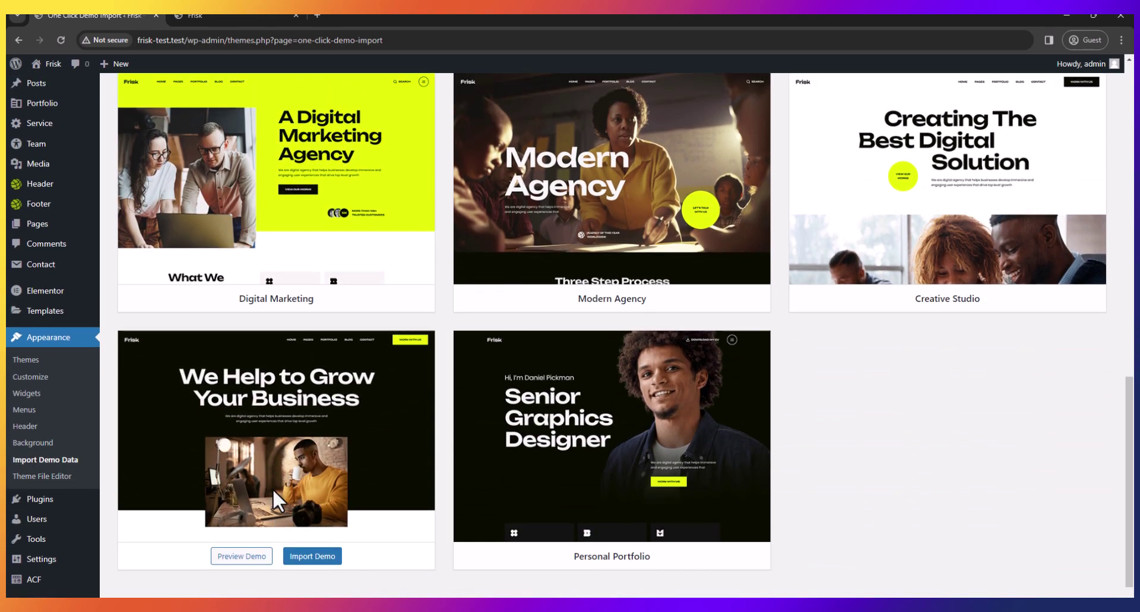
pyautogui.scroll(7, 658, 379)
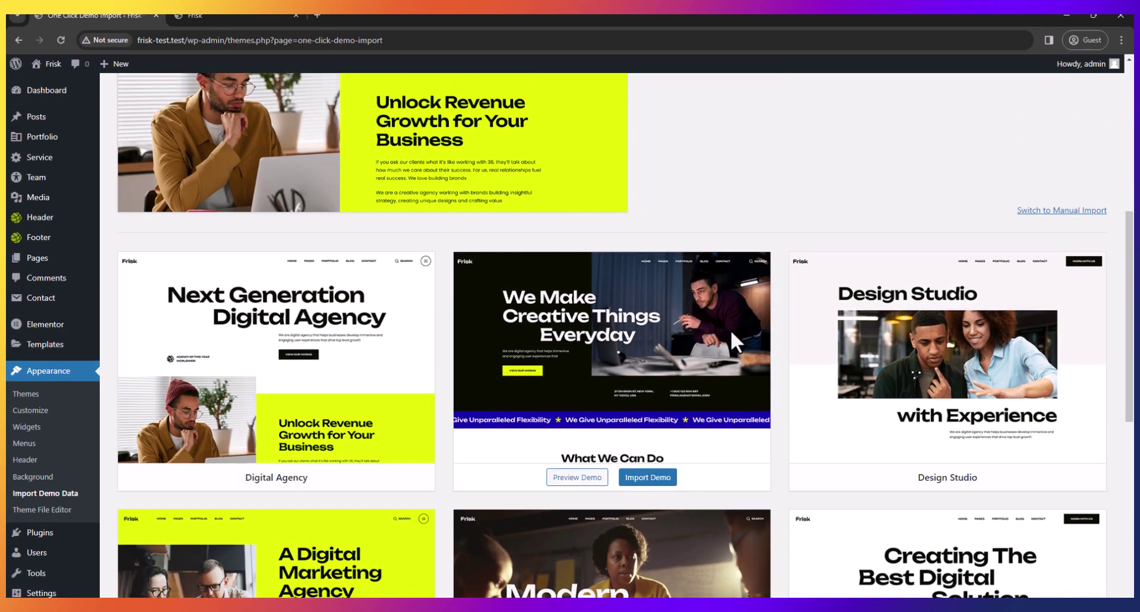
pyautogui.scroll(-1, 315, 418)
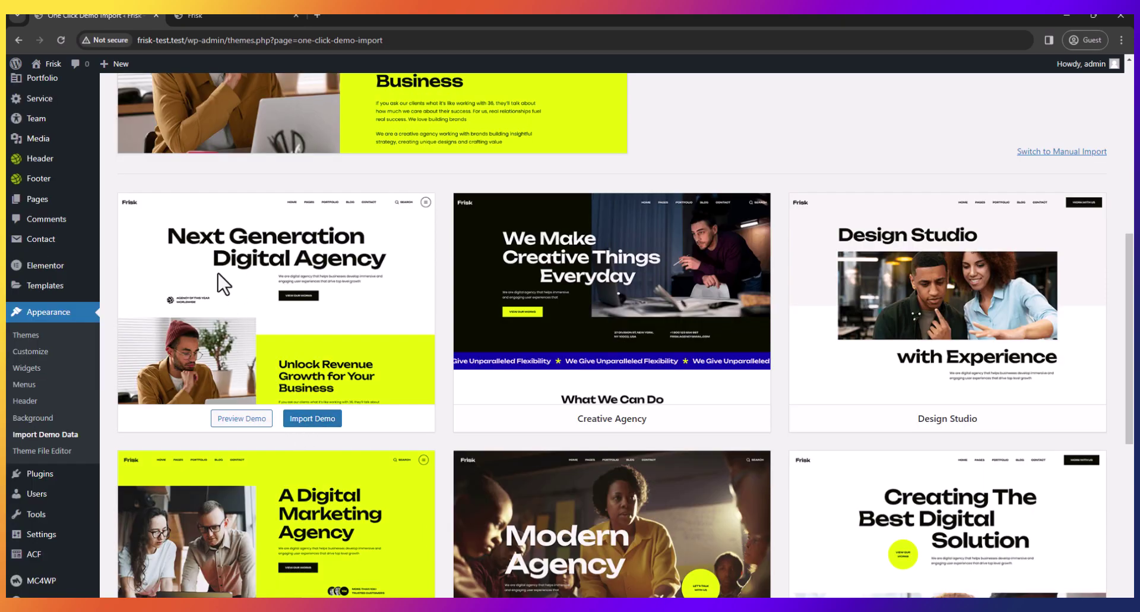
# - Import the Digital Agency demo via Continue & Import until Import Complete appears
pyautogui.click(300, 419)
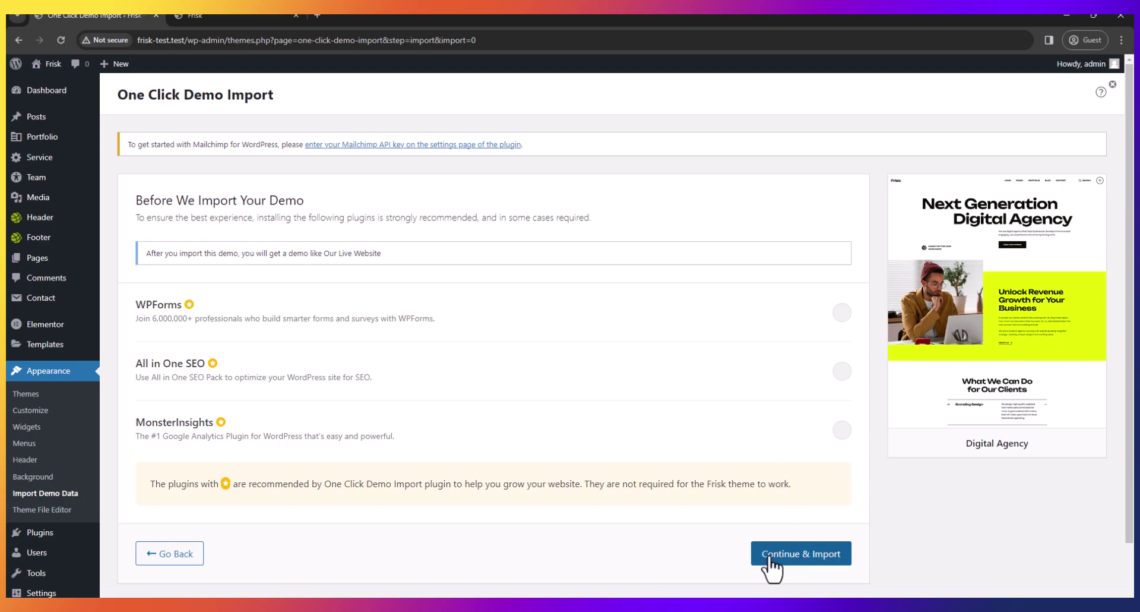
pyautogui.click(802, 554)
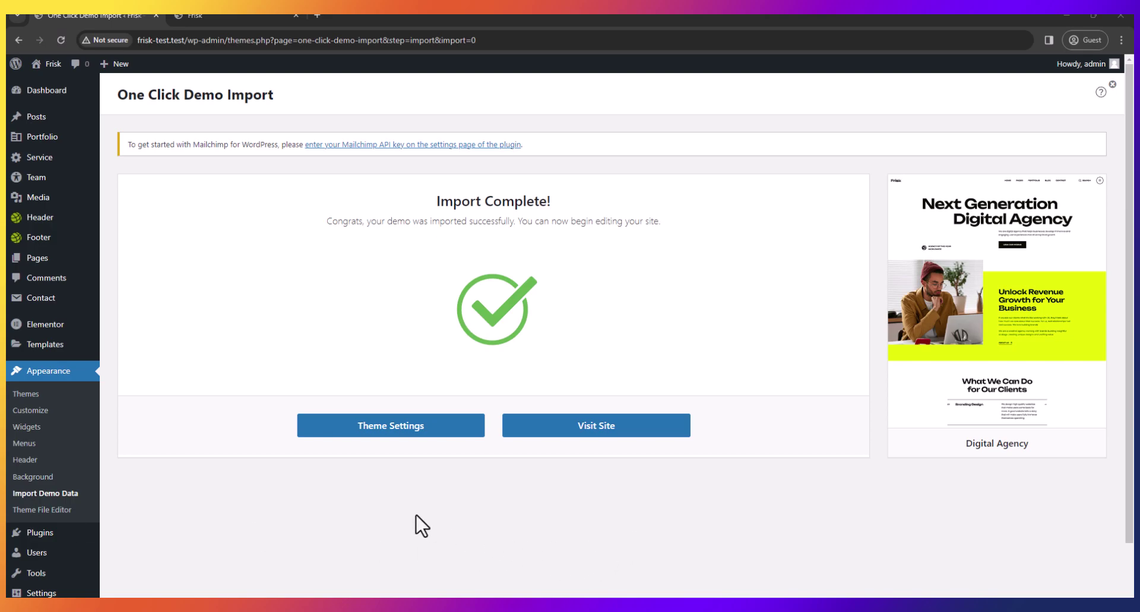
pyautogui.moveTo(438, 200); pyautogui.dragTo(601, 211)
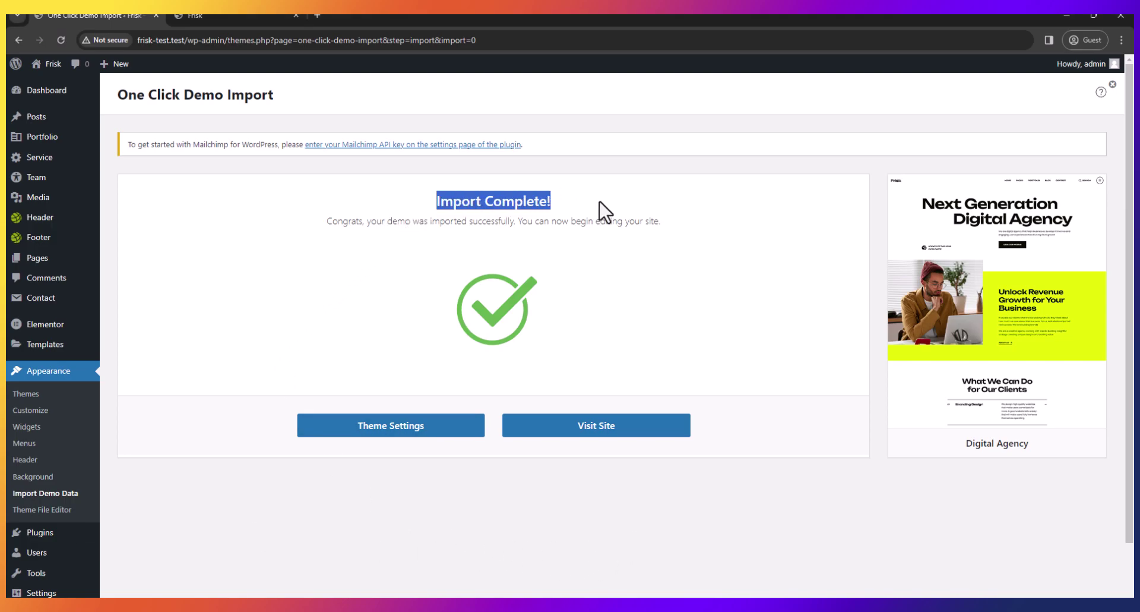
pyautogui.click(457, 226)
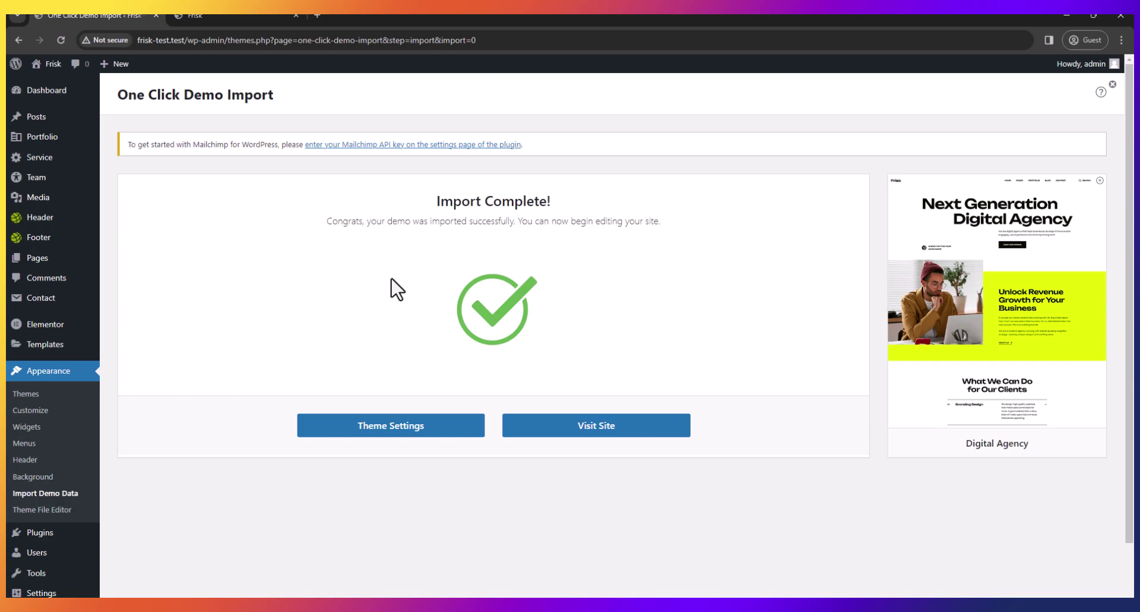
# - Reload the live site, scroll through the new Digital Agency homepage, and return to the import tab
pyautogui.click(200, 15)
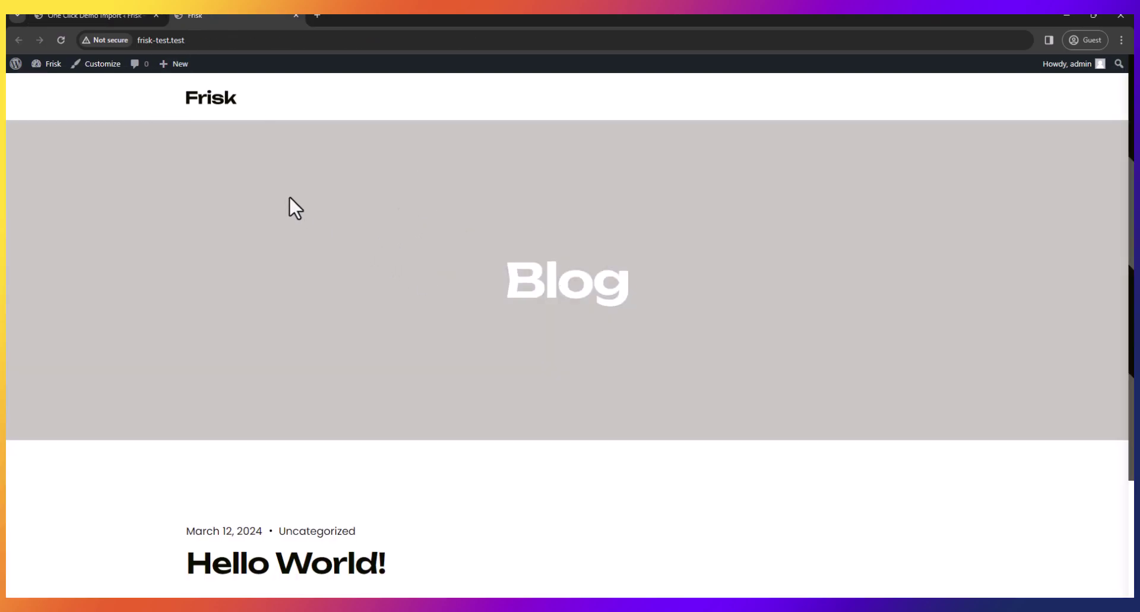
pyautogui.rightClick(357, 99)
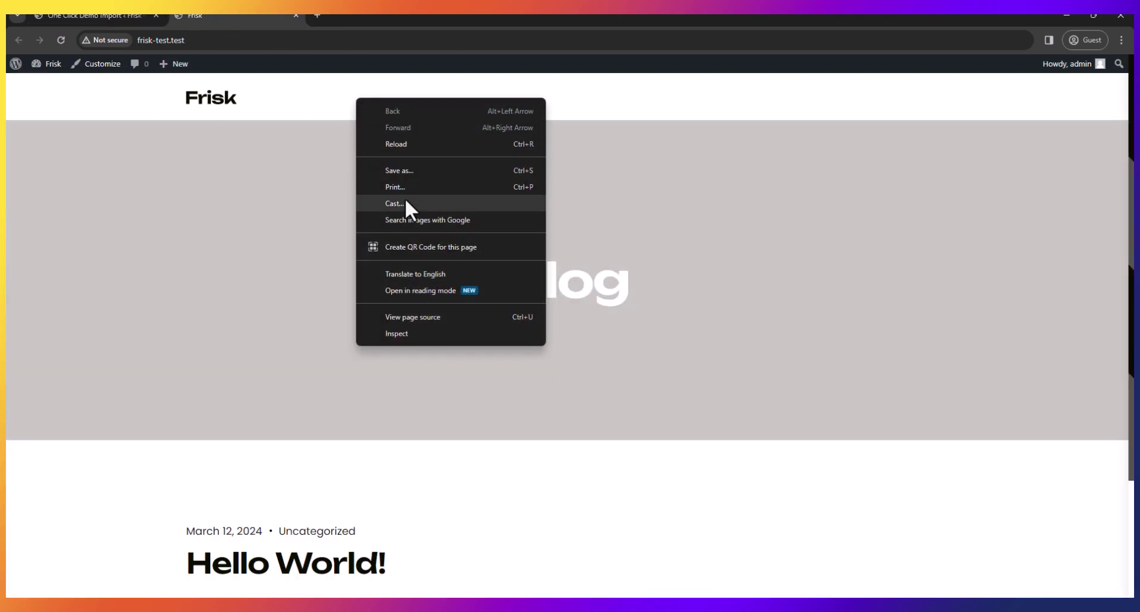
pyautogui.click(397, 145)
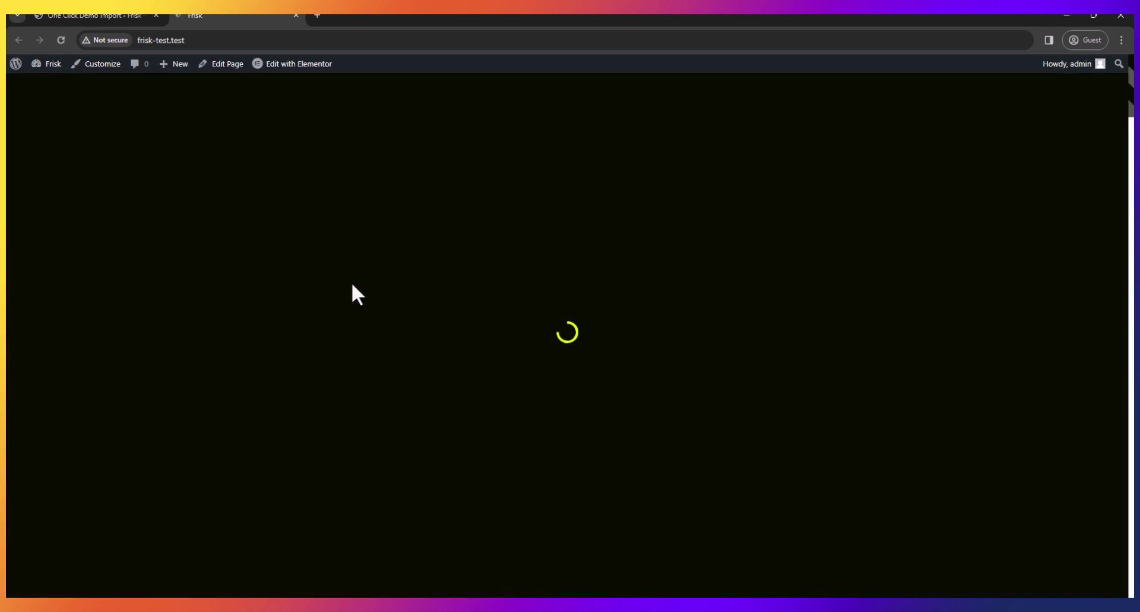
pyautogui.scroll(-20, 827, 260)
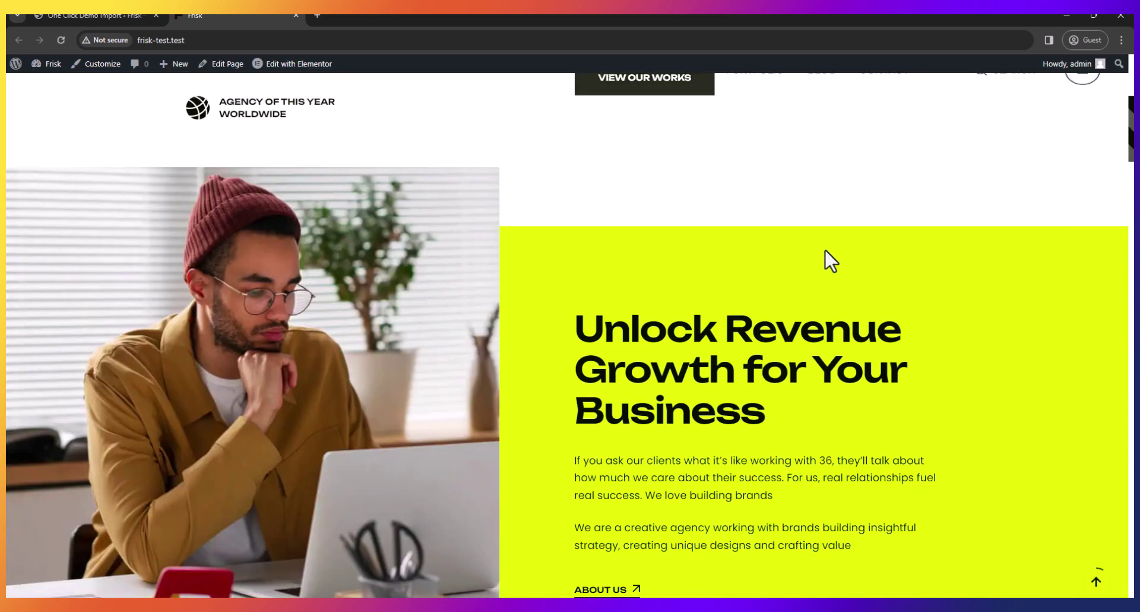
pyautogui.scroll(-15, 753, 283)
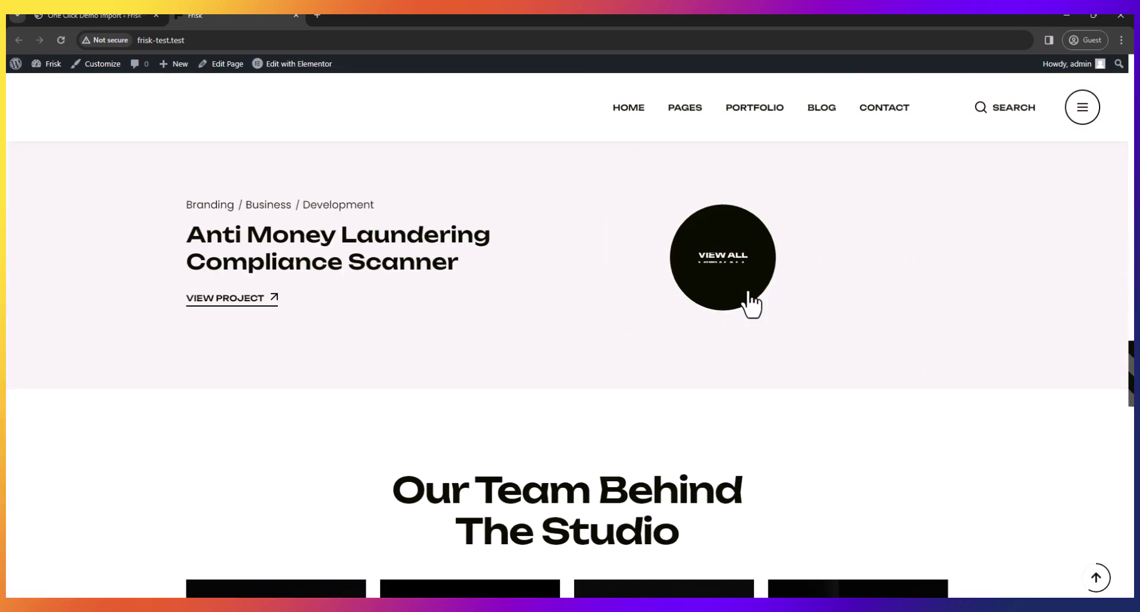
pyautogui.scroll(5, 636, 333)
pyautogui.scroll(4, 636, 333)
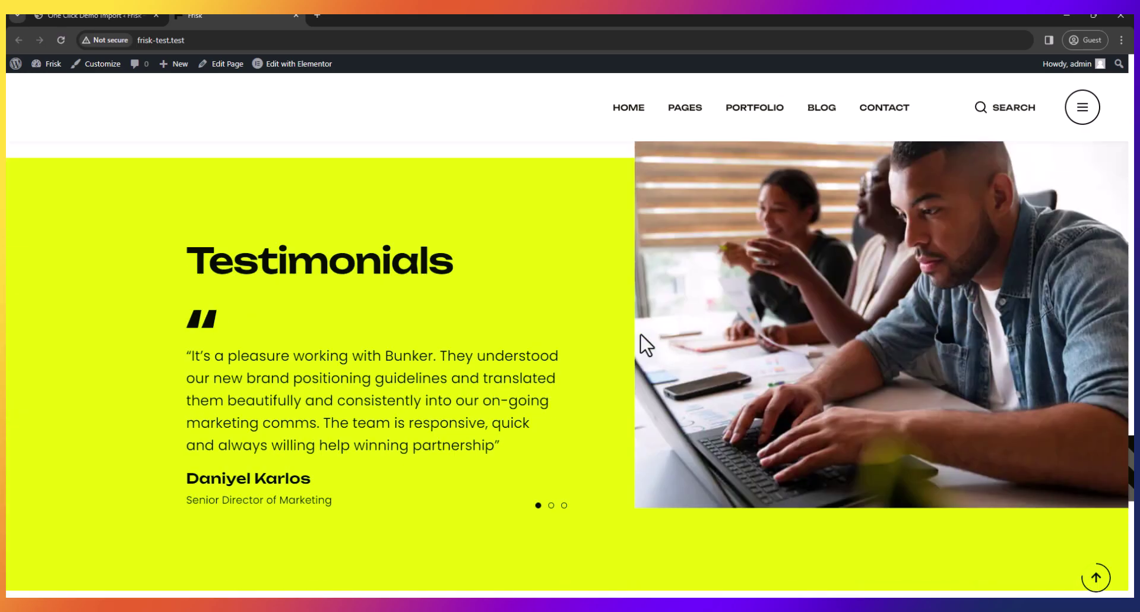
pyautogui.scroll(-15, 643, 339)
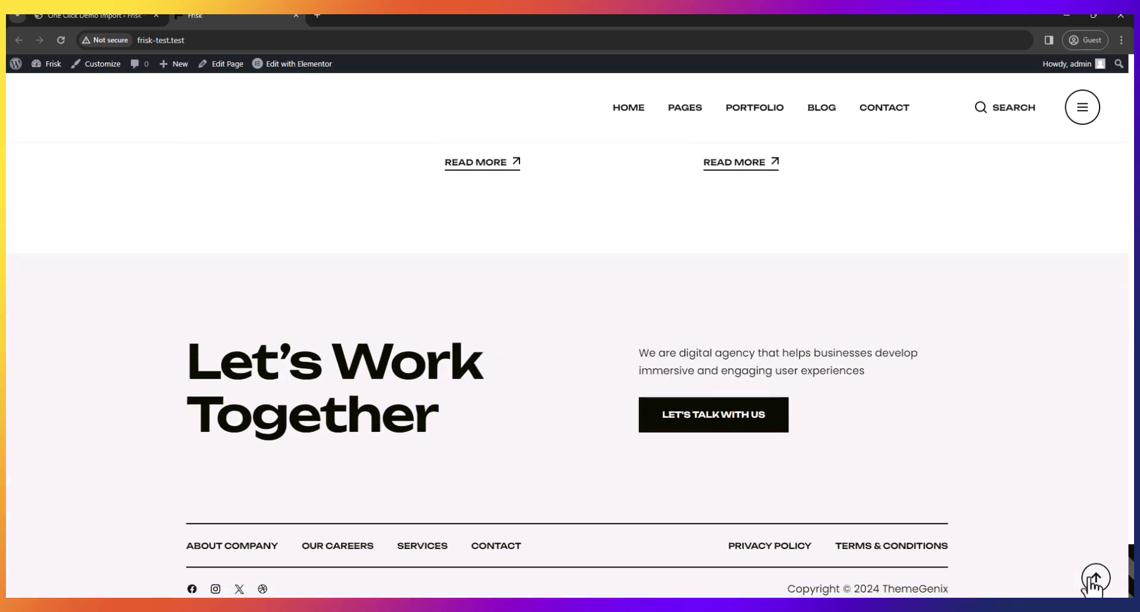
pyautogui.click(1094, 579)
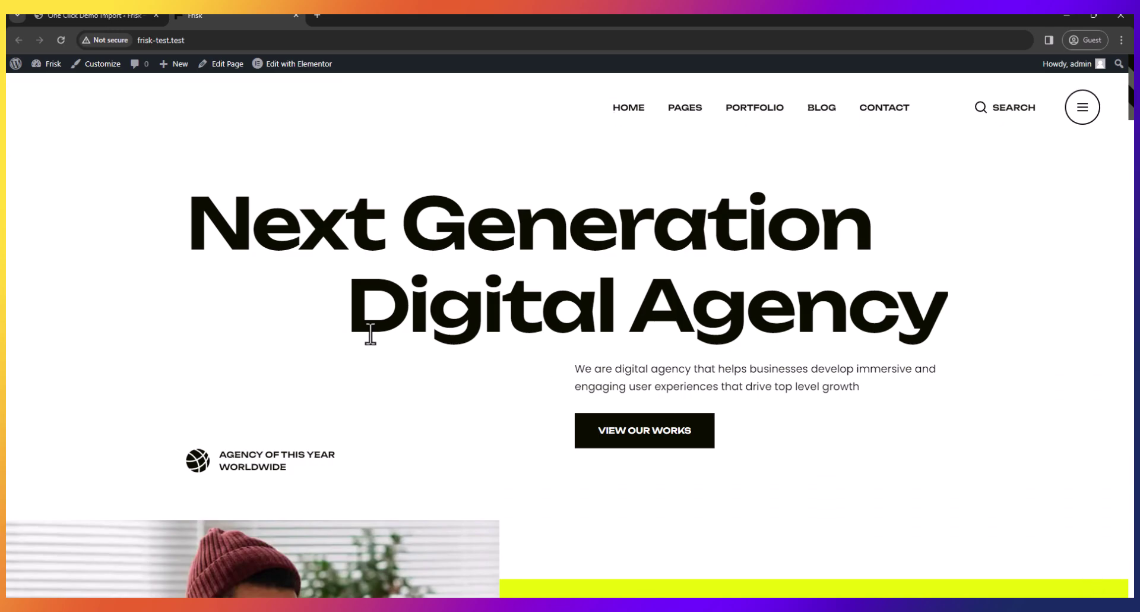
pyautogui.click(98, 15)
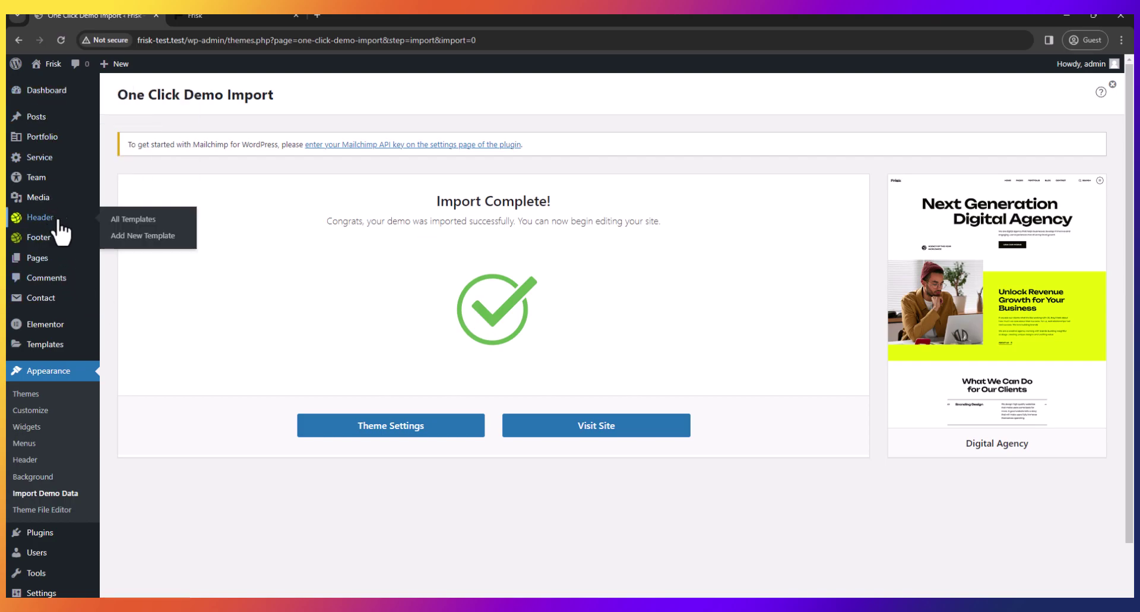
# - Browse the Header, Footer, Service, Portfolio, Team and Contact Forms lists, ending on Dashboard
pyautogui.click(126, 218)
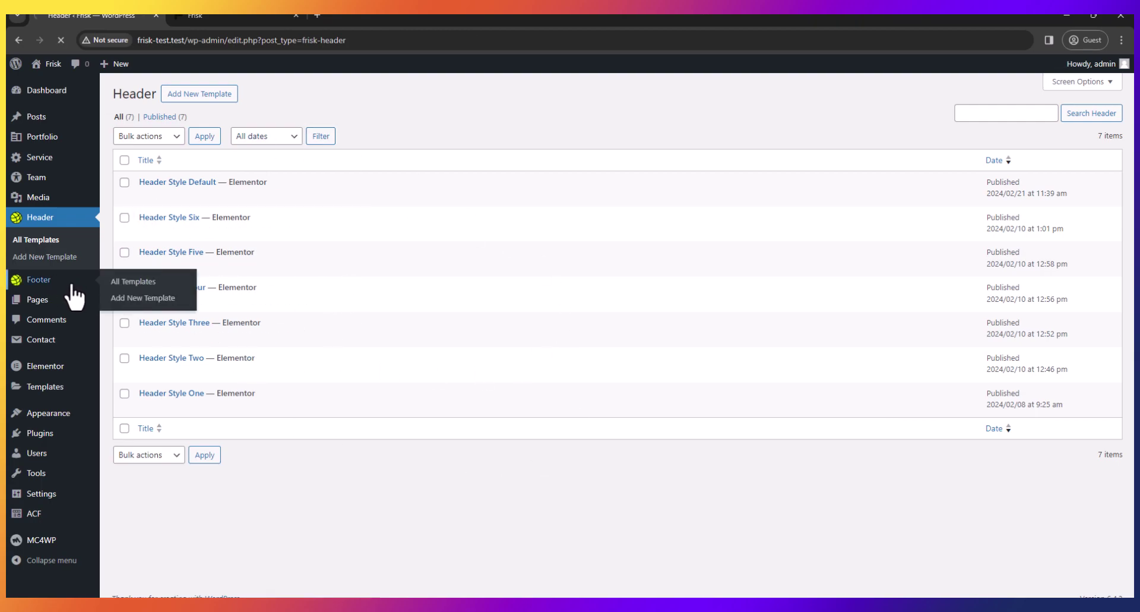
pyautogui.click(56, 279)
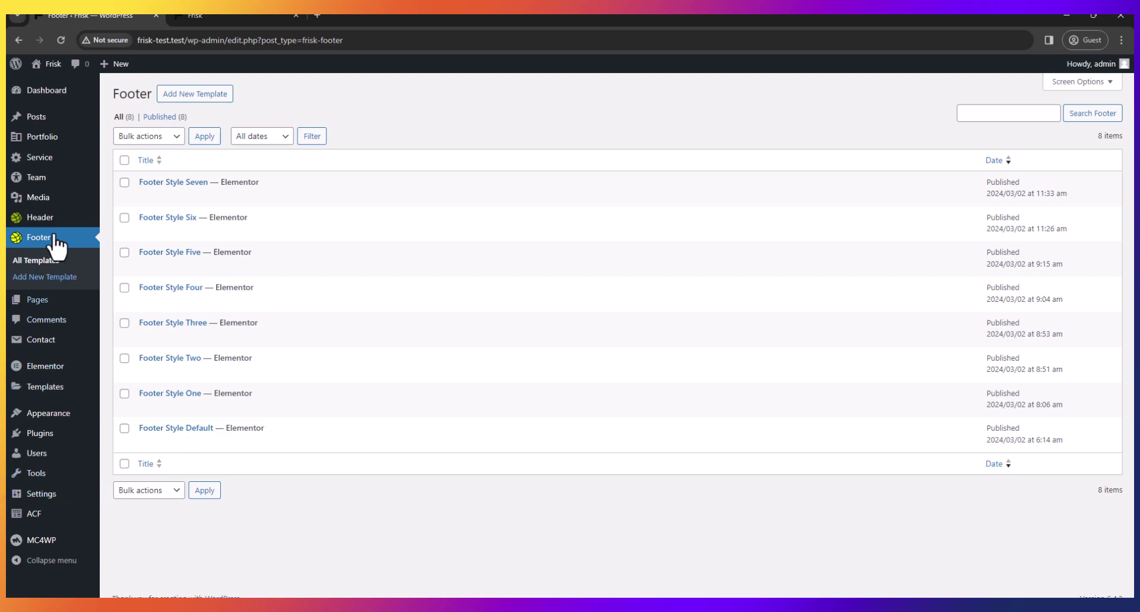
pyautogui.click(50, 165)
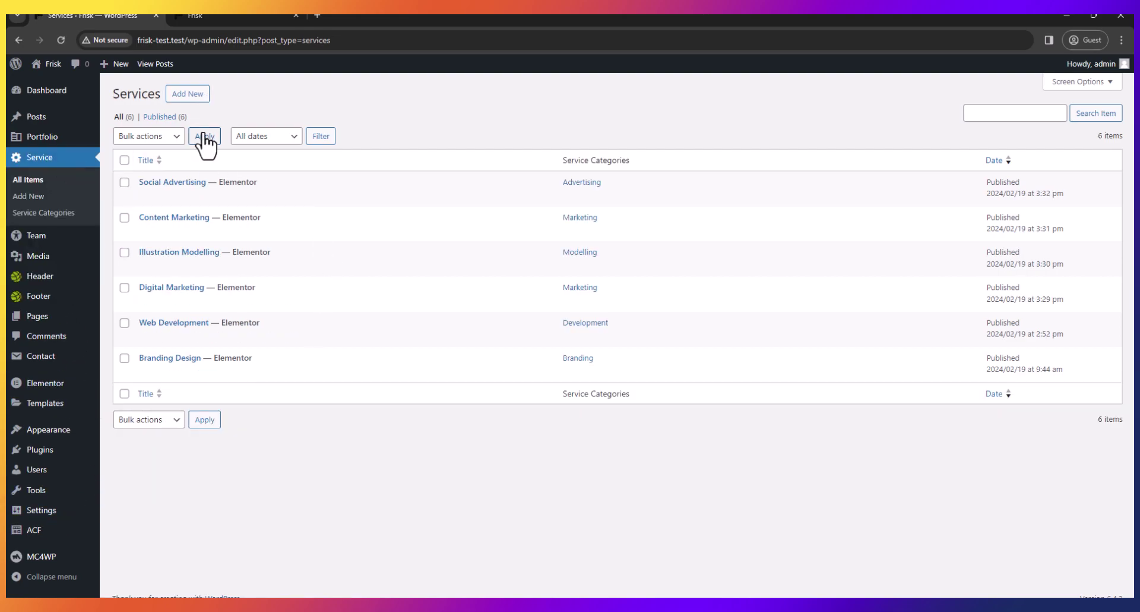
pyautogui.click(42, 143)
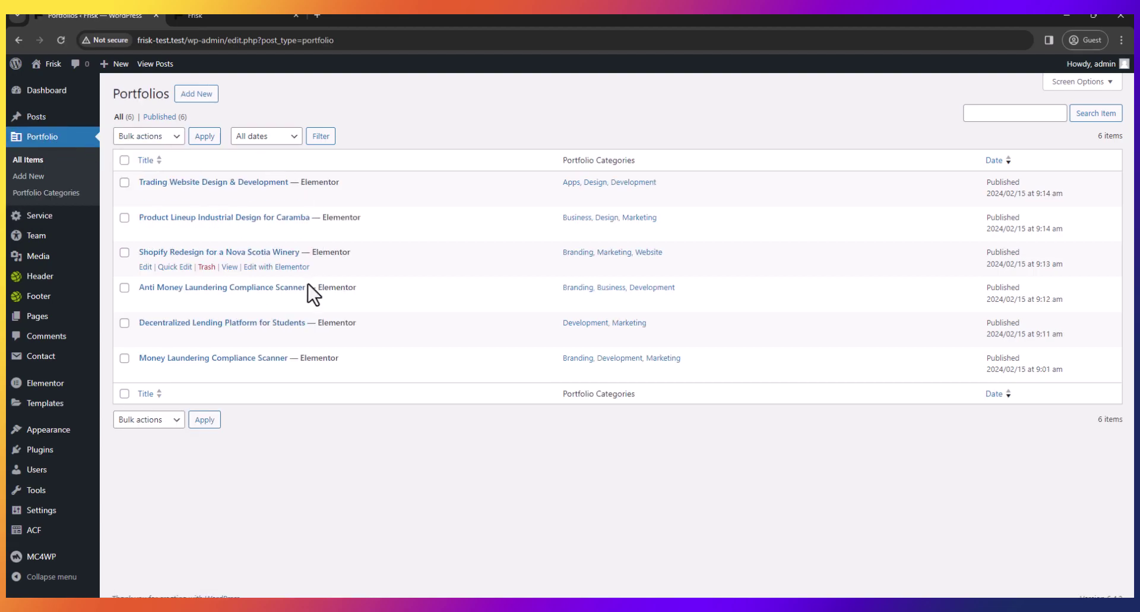
pyautogui.moveTo(62, 240)
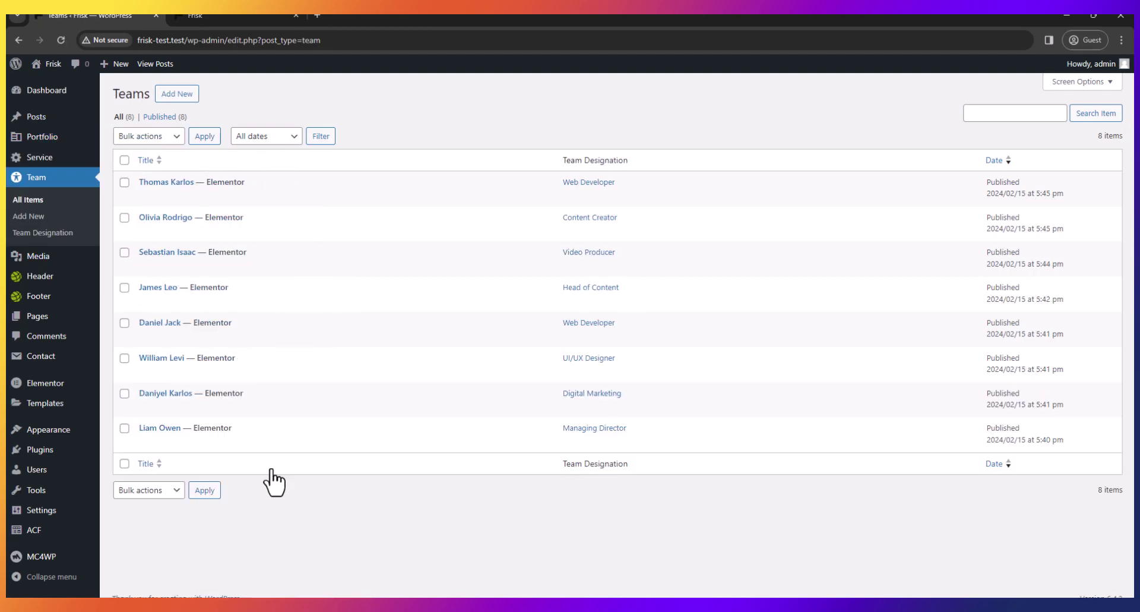
pyautogui.moveTo(76, 360)
pyautogui.click(154, 360)
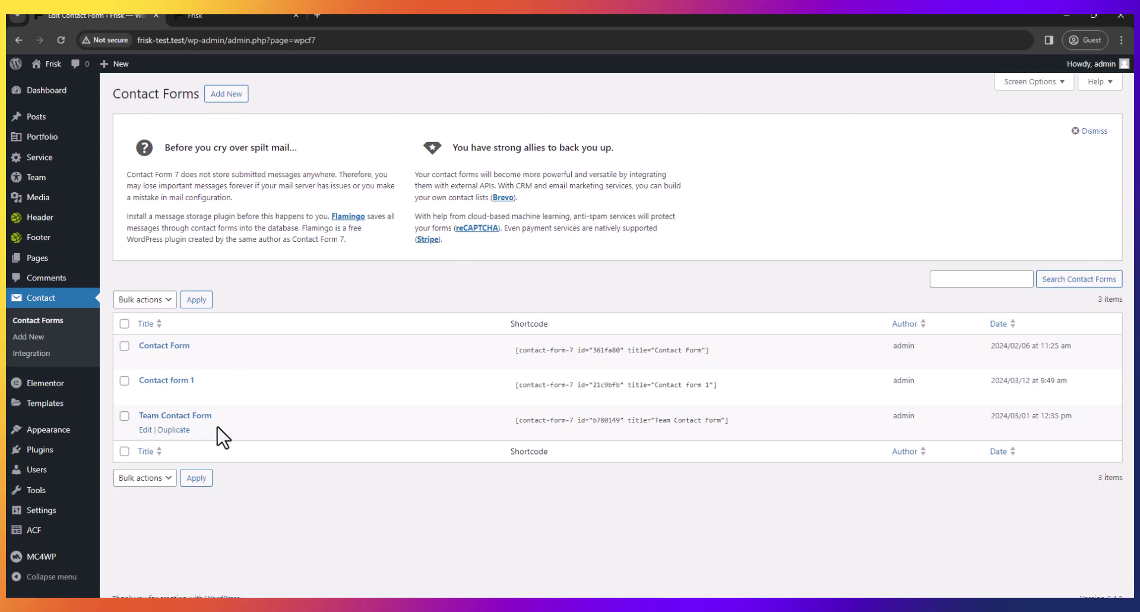
pyautogui.click(51, 97)
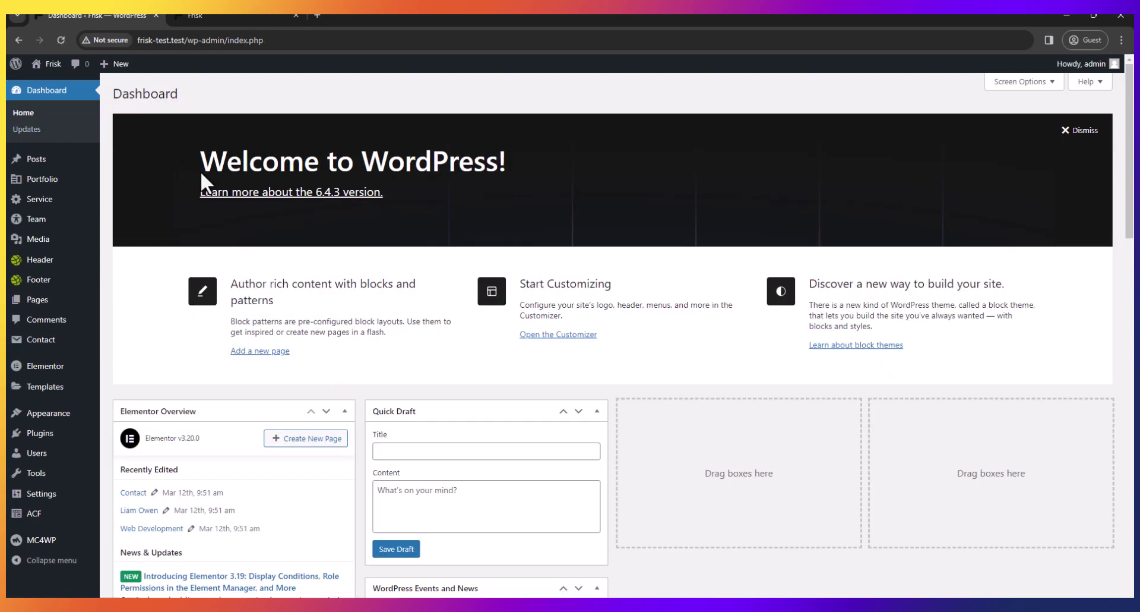